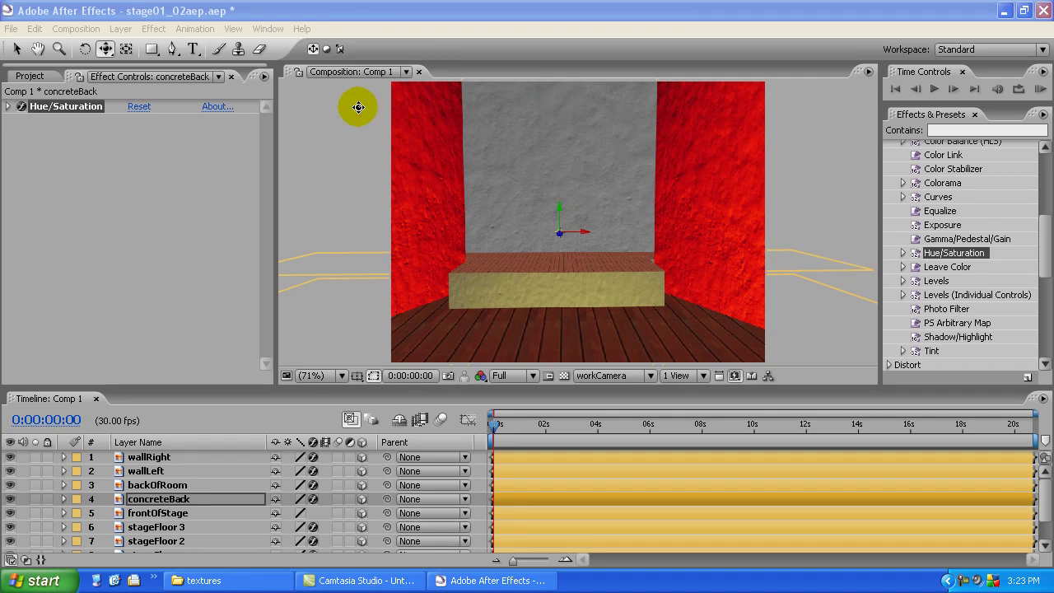
Orbit and shift the work camera to frame the upper walls and the open space above the back wall.
{"action": "left_click", "coordinate": [278, 15]}
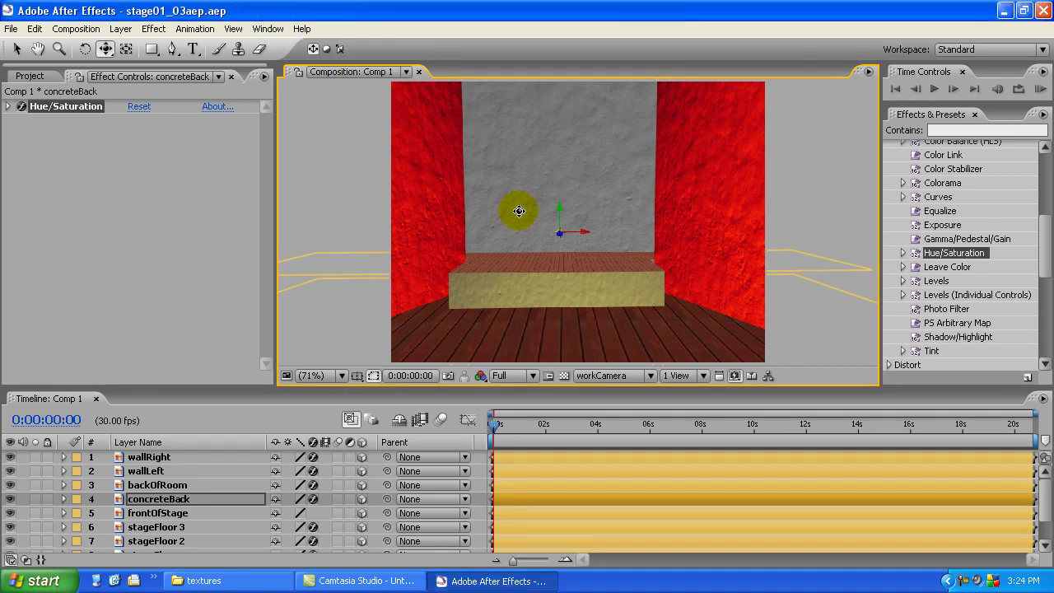
{"action": "left_click_drag", "start_coordinate": [511, 191], "coordinate": [677, 328]}
{"action": "left_click_drag", "start_coordinate": [600, 170], "coordinate": [606, 364]}
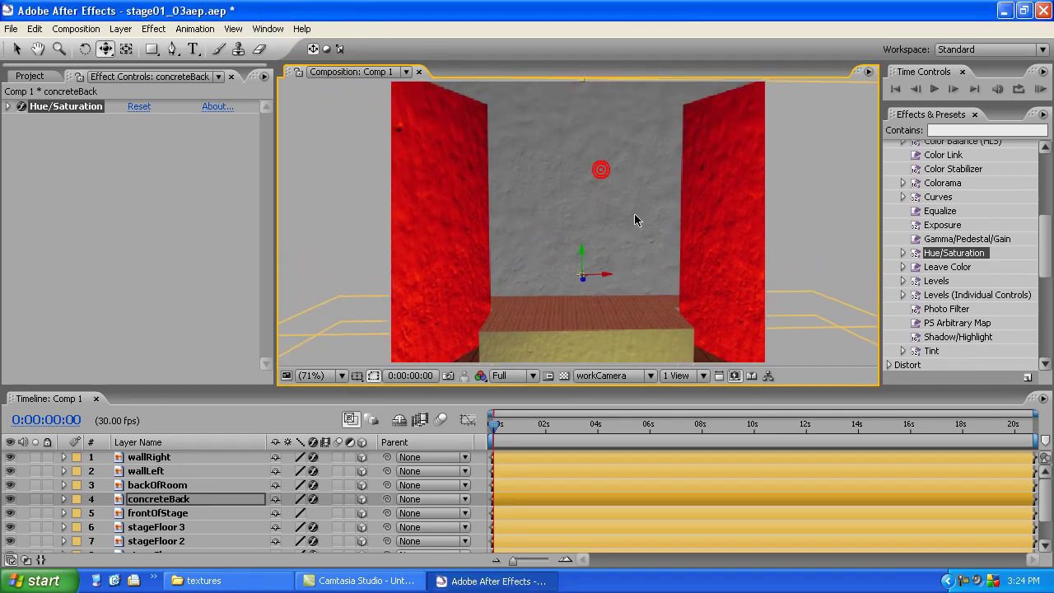
{"action": "left_click_drag", "start_coordinate": [612, 278], "coordinate": [613, 296]}
Import boardhuge.jpg from the textures folder into the project.
{"action": "left_click", "coordinate": [30, 76]}
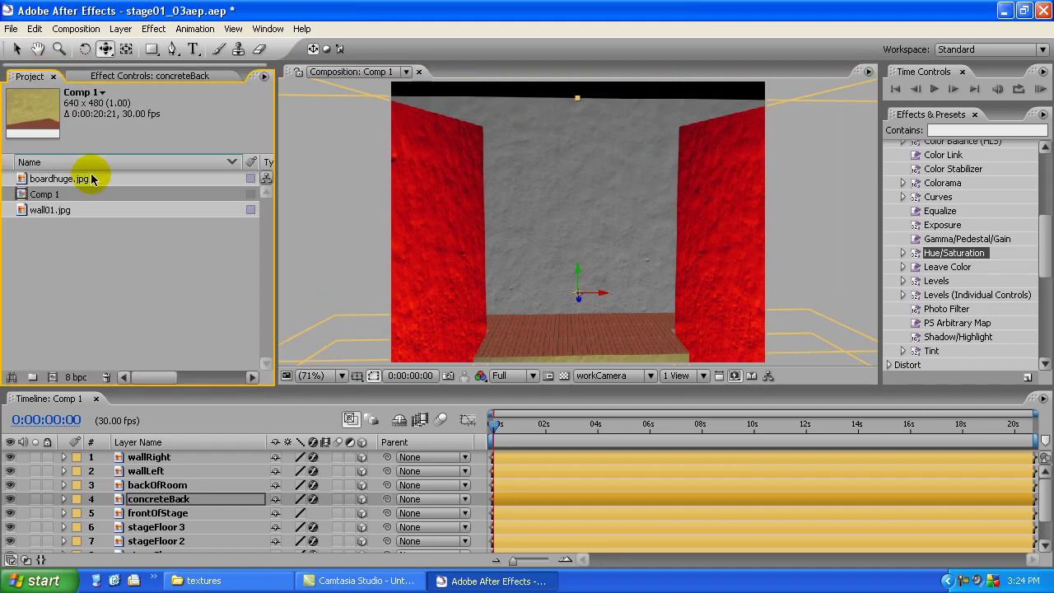
{"action": "left_click", "coordinate": [93, 261]}
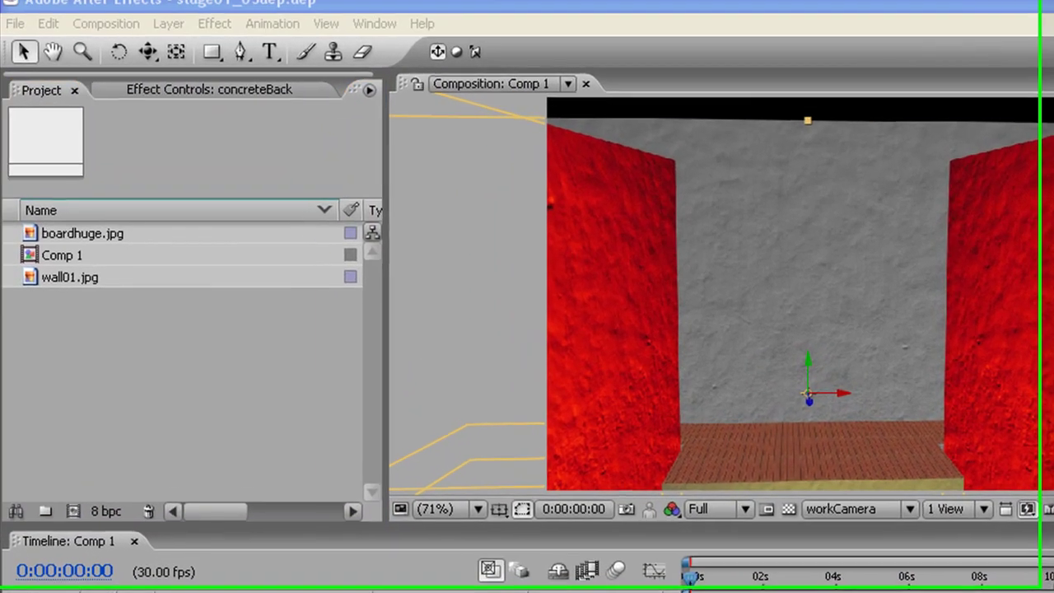
{"action": "left_click", "coordinate": [198, 581]}
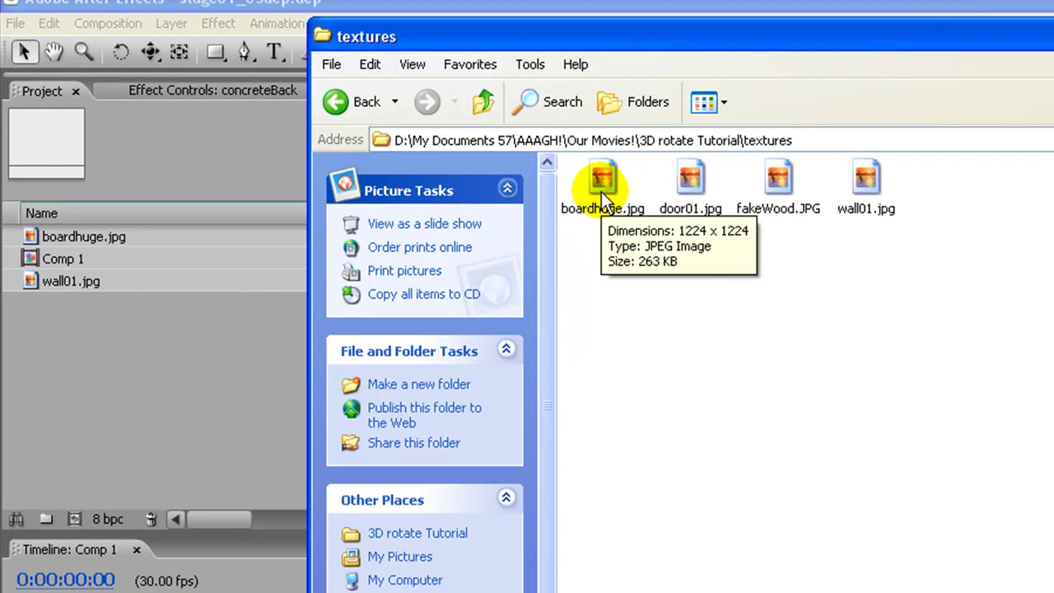
{"action": "left_click", "coordinate": [601, 185]}
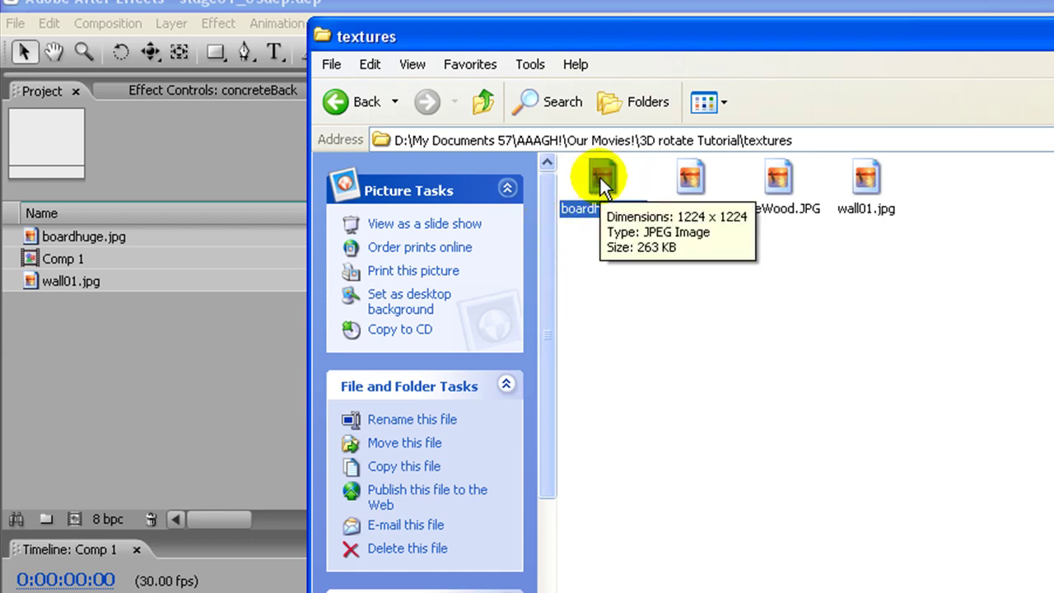
{"action": "left_click", "coordinate": [177, 377]}
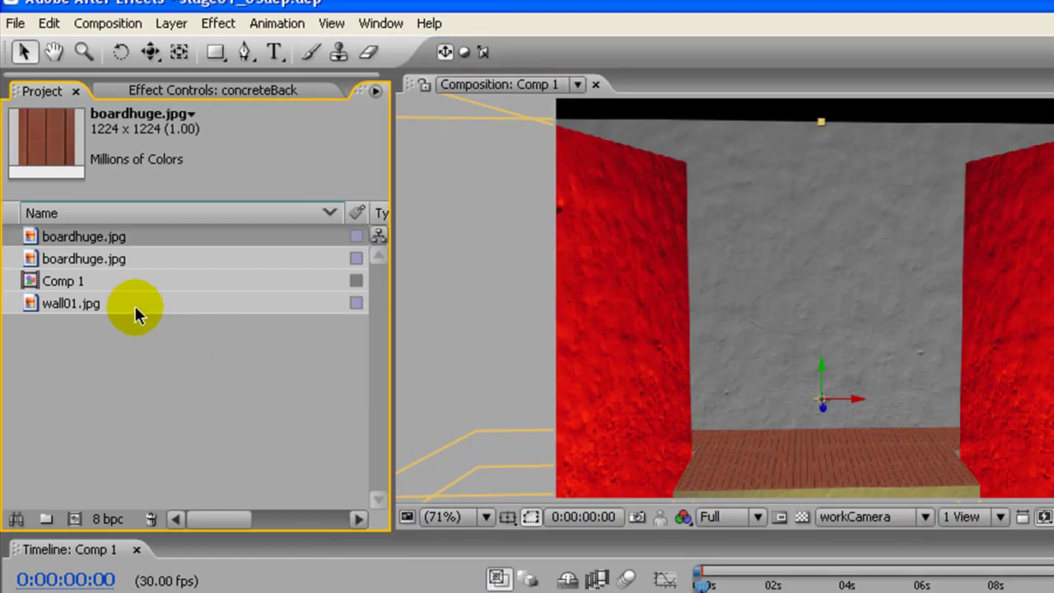
Delete the duplicate boardhuge.jpg footage item from the project.
{"action": "left_click", "coordinate": [165, 590]}
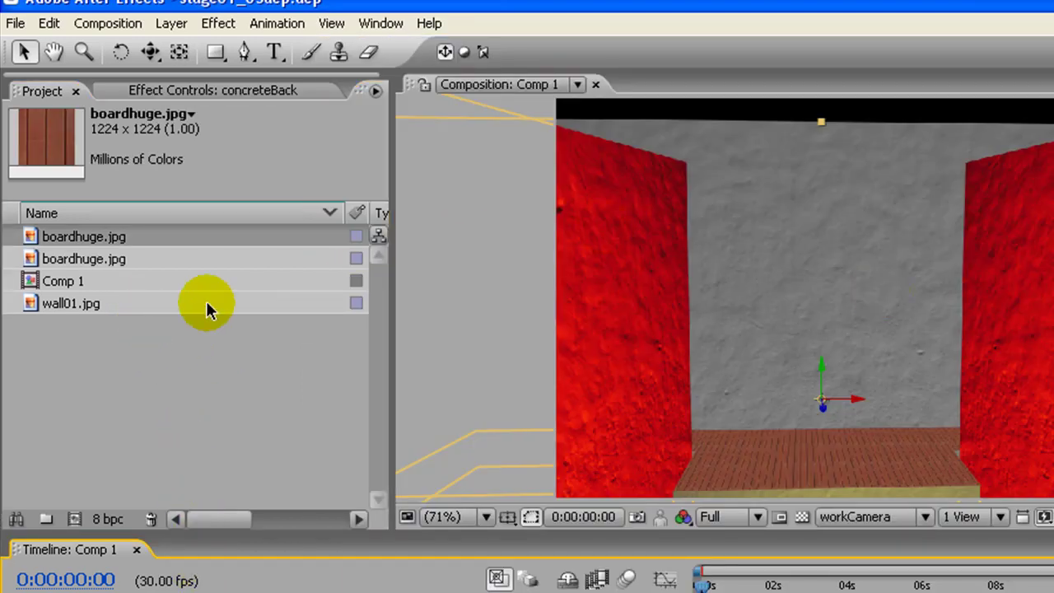
{"action": "left_click", "coordinate": [116, 239]}
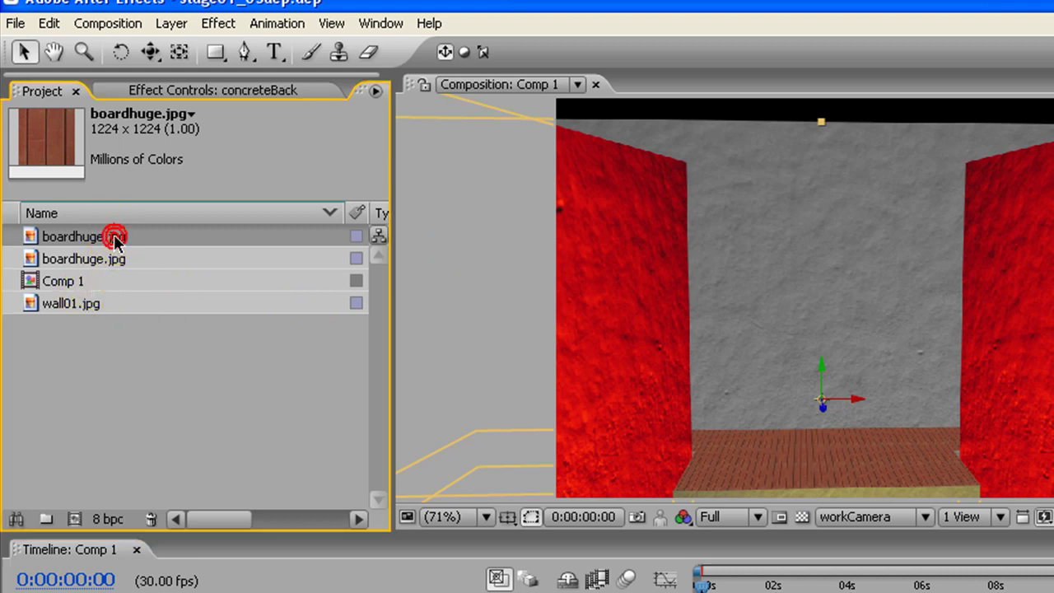
{"action": "key", "text": "Delete"}
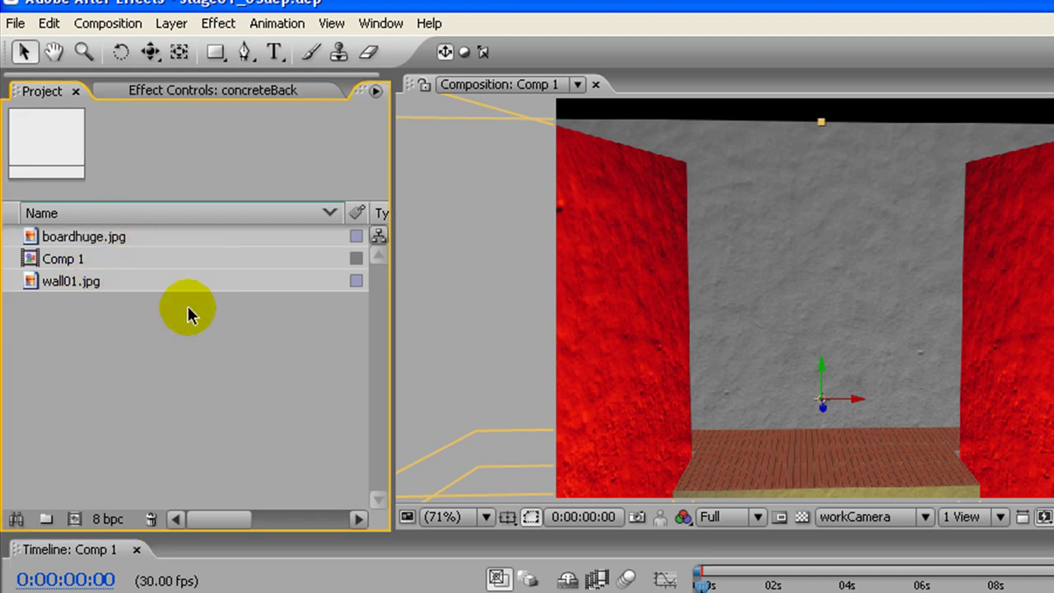
Import fakeWood.JPG from the textures folder into the project.
{"action": "key", "text": "alt+Tab"}
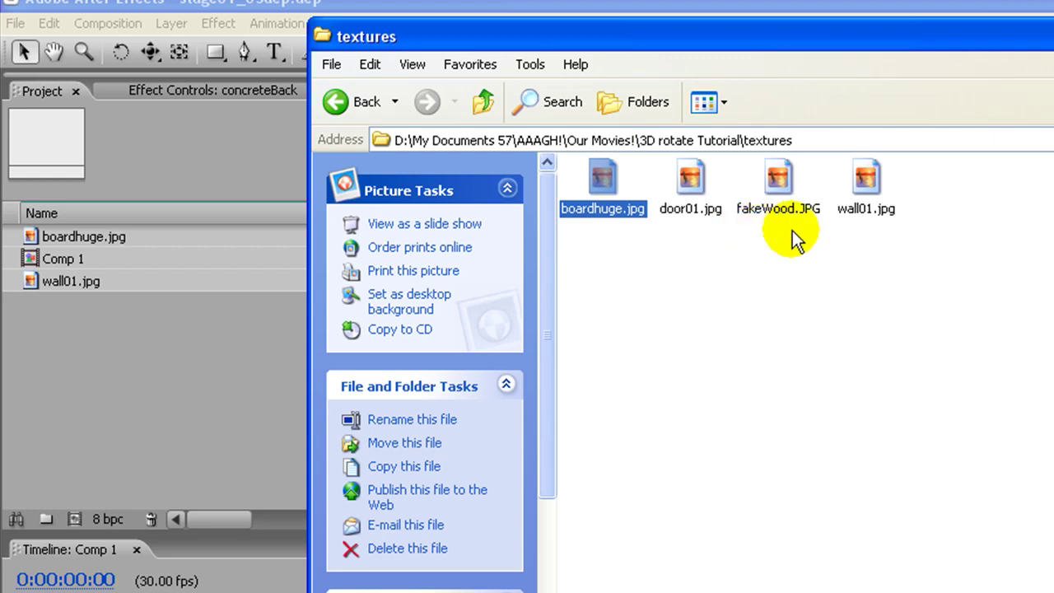
{"action": "left_click", "coordinate": [790, 206]}
{"action": "left_click_drag", "start_coordinate": [155, 352], "coordinate": [174, 347]}
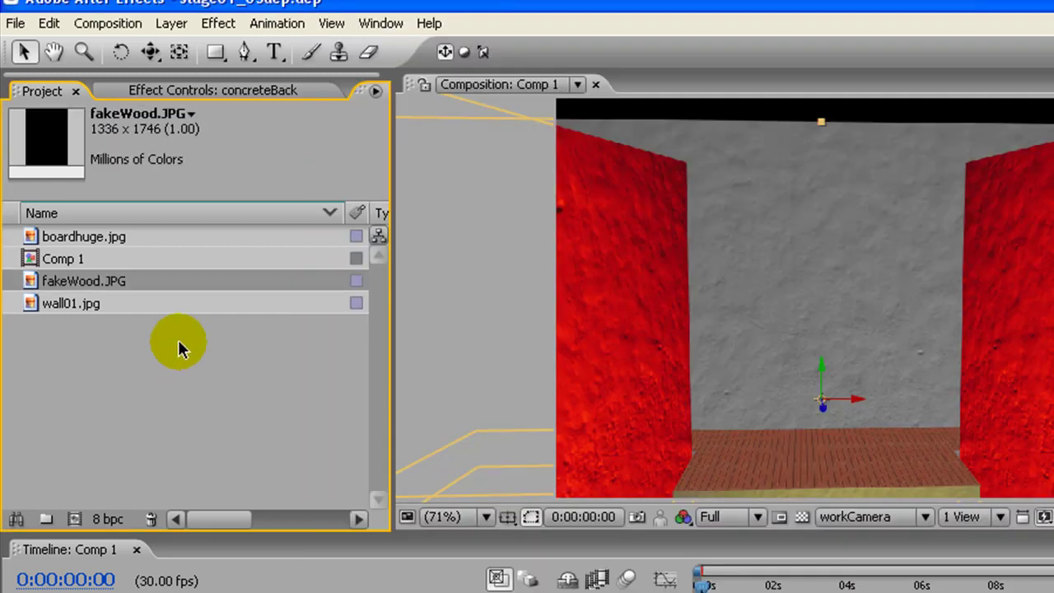
{"action": "left_click", "coordinate": [172, 346]}
Add fakeWood.JPG above all other layers of Comp 1 as a 3D layer with the Gold label.
{"action": "left_click", "coordinate": [119, 281]}
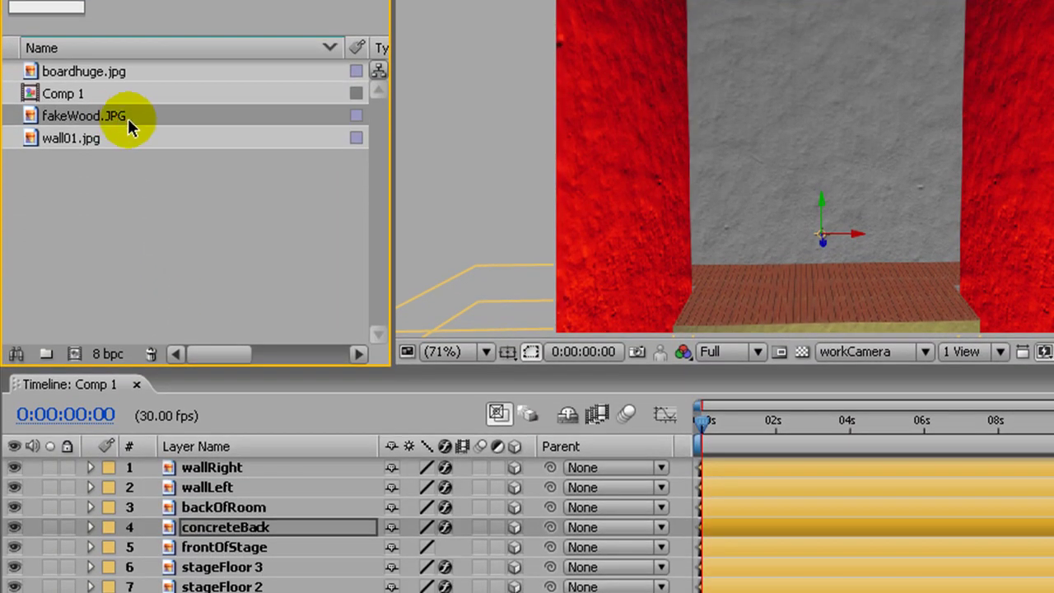
{"action": "left_click_drag", "start_coordinate": [139, 115], "coordinate": [229, 462]}
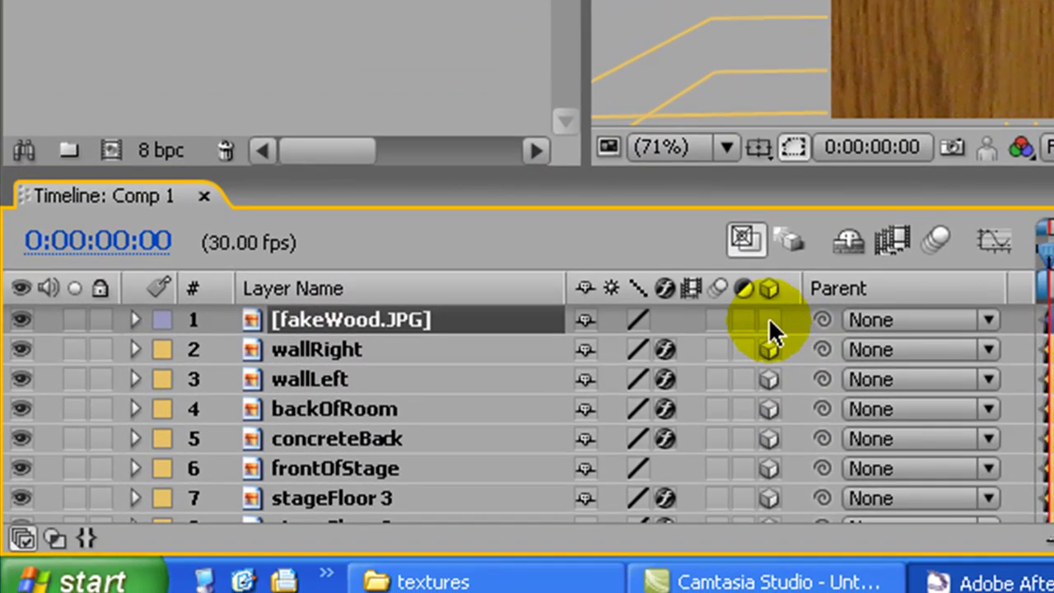
{"action": "left_click", "coordinate": [768, 319]}
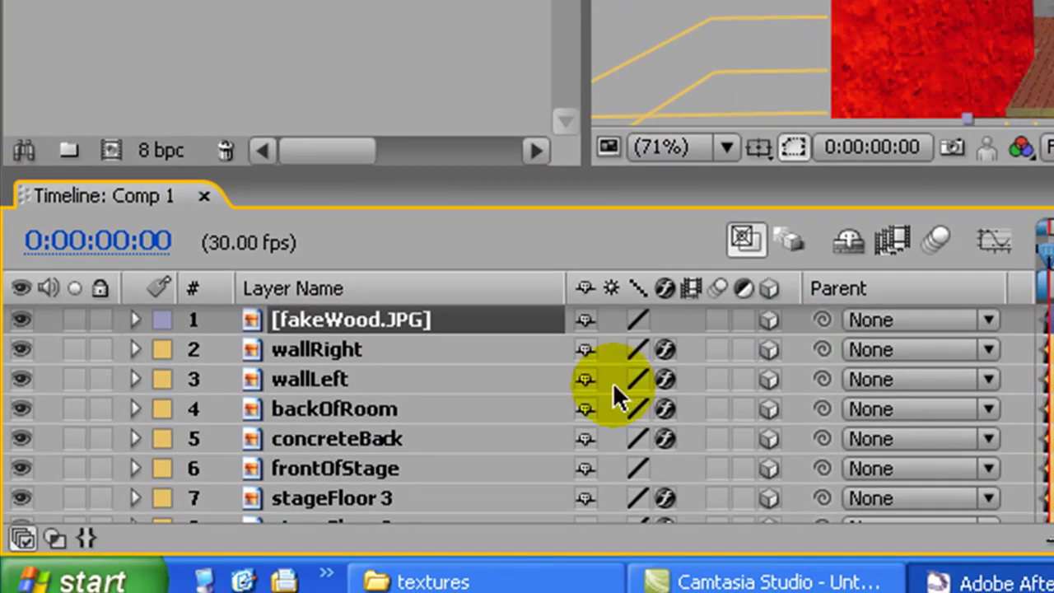
{"action": "left_click", "coordinate": [165, 326]}
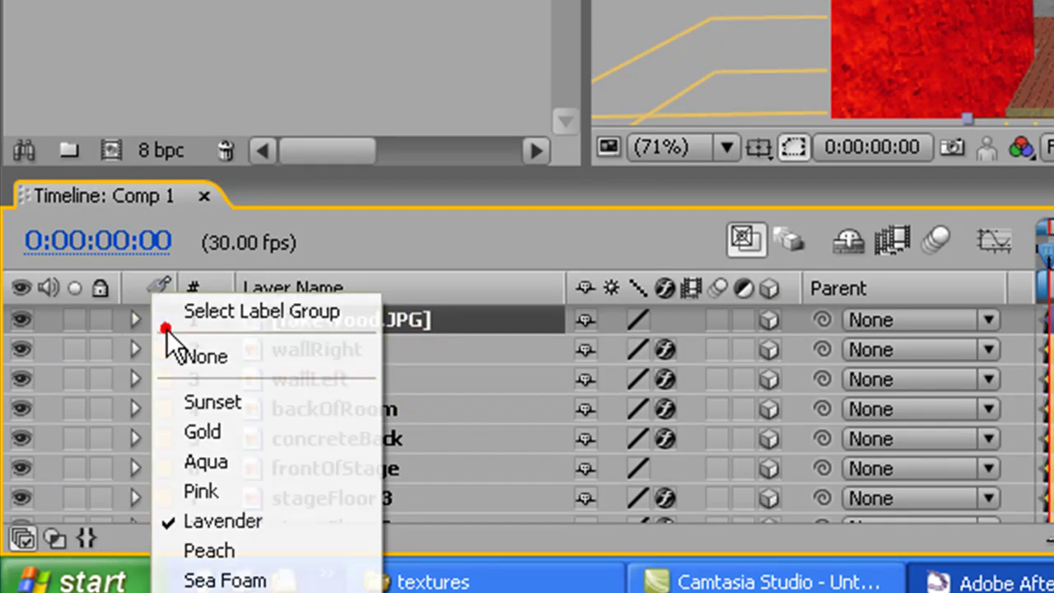
{"action": "left_click", "coordinate": [221, 428]}
Rename the fakeWood.JPG layer as roof.
{"action": "left_click", "coordinate": [324, 347]}
{"action": "left_click", "coordinate": [338, 322]}
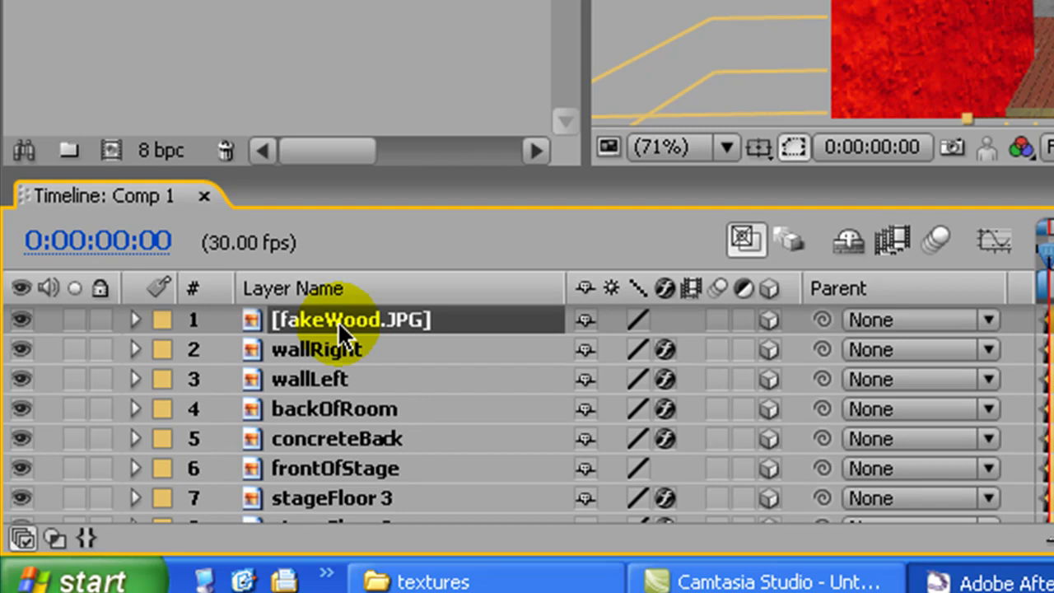
{"action": "key", "text": "Return"}
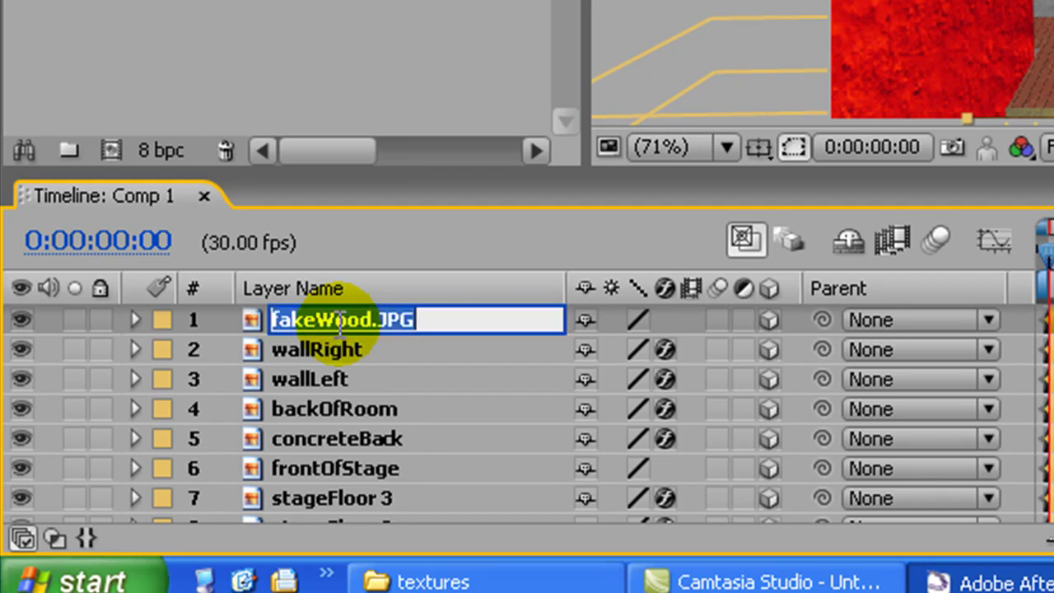
{"action": "type", "text": "roof"}
{"action": "key", "text": "Return"}
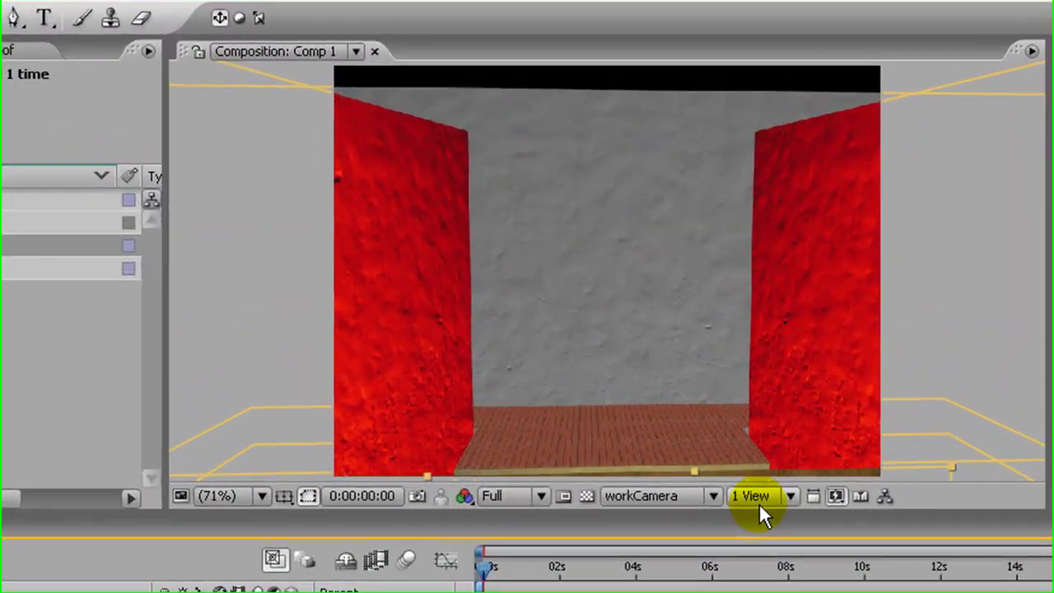
Show the composition in an enlarged two-view layout and move the roof layer back over the stage in the top view.
{"action": "left_click", "coordinate": [706, 415]}
{"action": "left_click", "coordinate": [744, 450]}
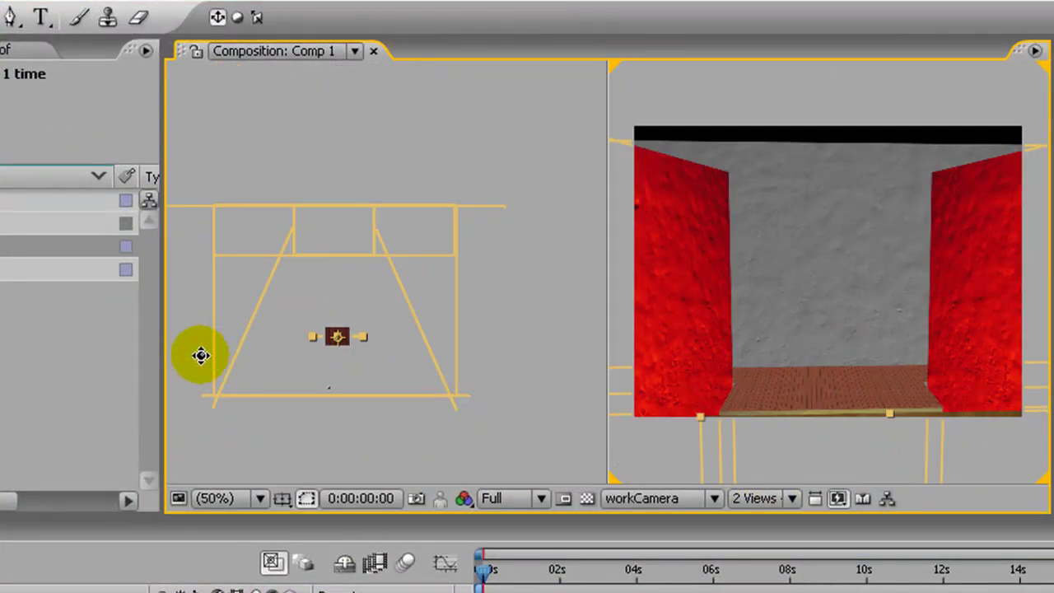
{"action": "left_click_drag", "start_coordinate": [164, 355], "coordinate": [2, 357]}
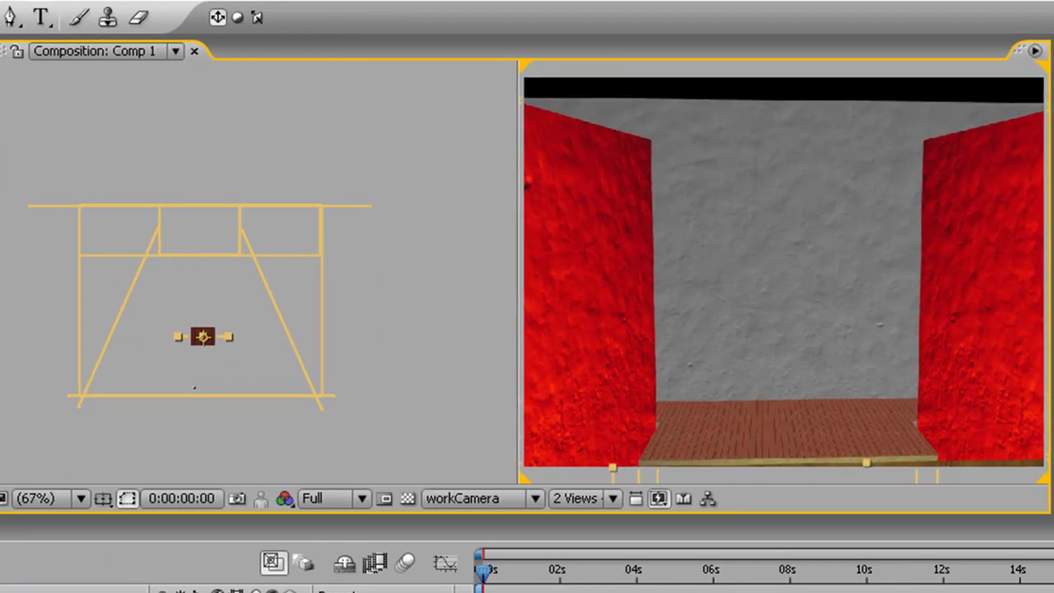
{"action": "left_click_drag", "start_coordinate": [224, 340], "coordinate": [211, 251]}
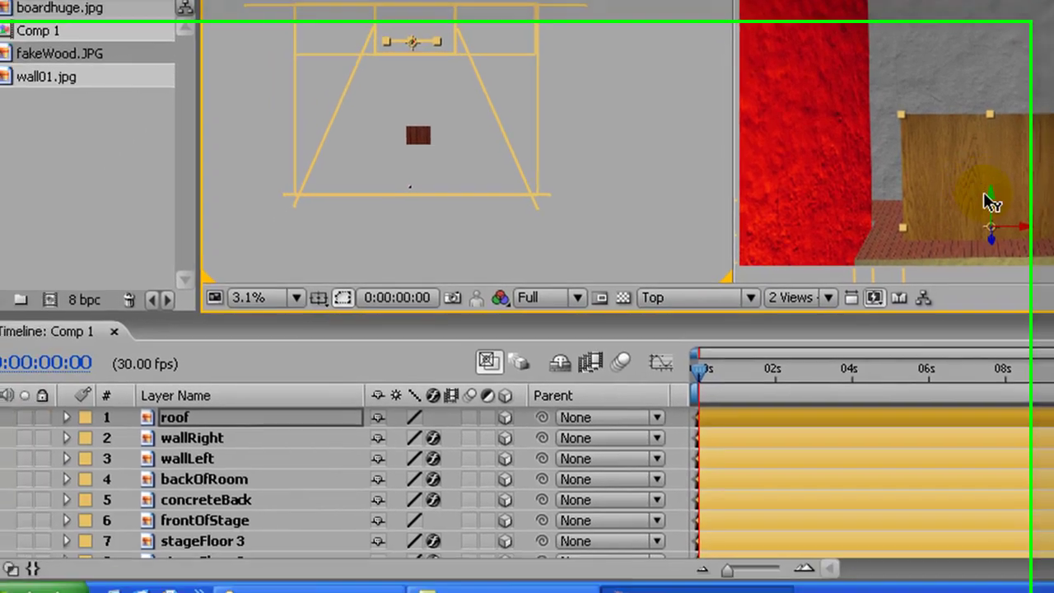
{"action": "left_click_drag", "start_coordinate": [810, 370], "coordinate": [811, 197]}
Rotate the roof layer about its X axis until it lies flat, parallel to the floor.
{"action": "left_click", "coordinate": [94, 394]}
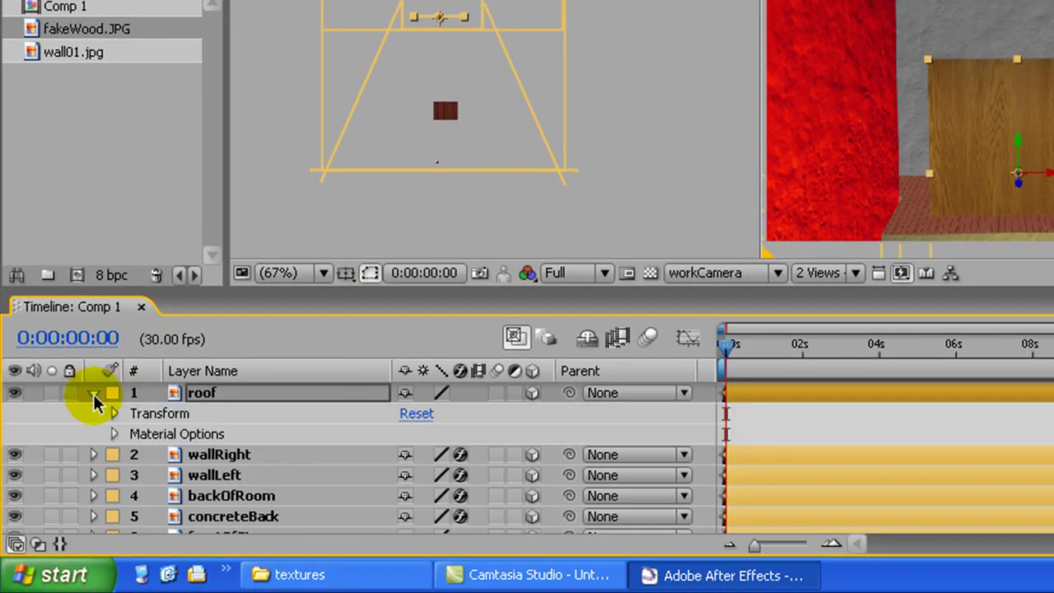
{"action": "left_click", "coordinate": [112, 413]}
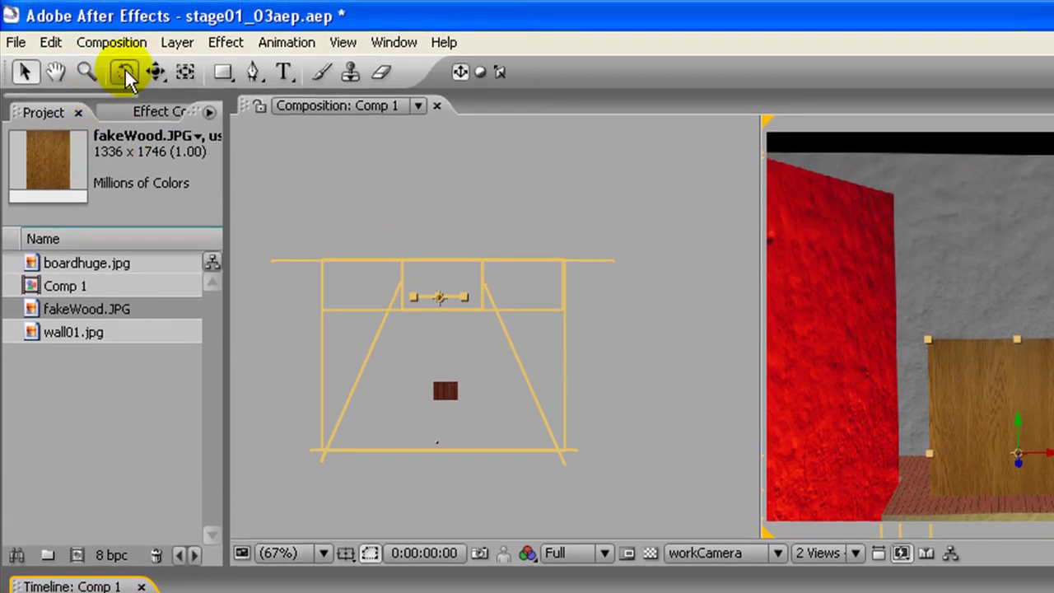
{"action": "left_click", "coordinate": [125, 74]}
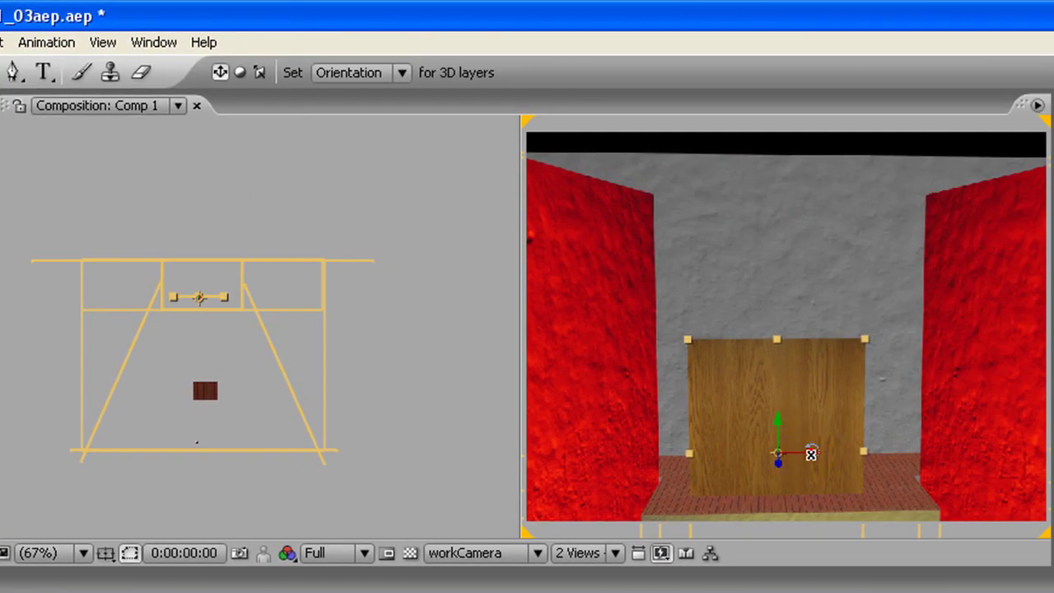
{"action": "left_click_drag", "start_coordinate": [811, 453], "coordinate": [810, 388]}
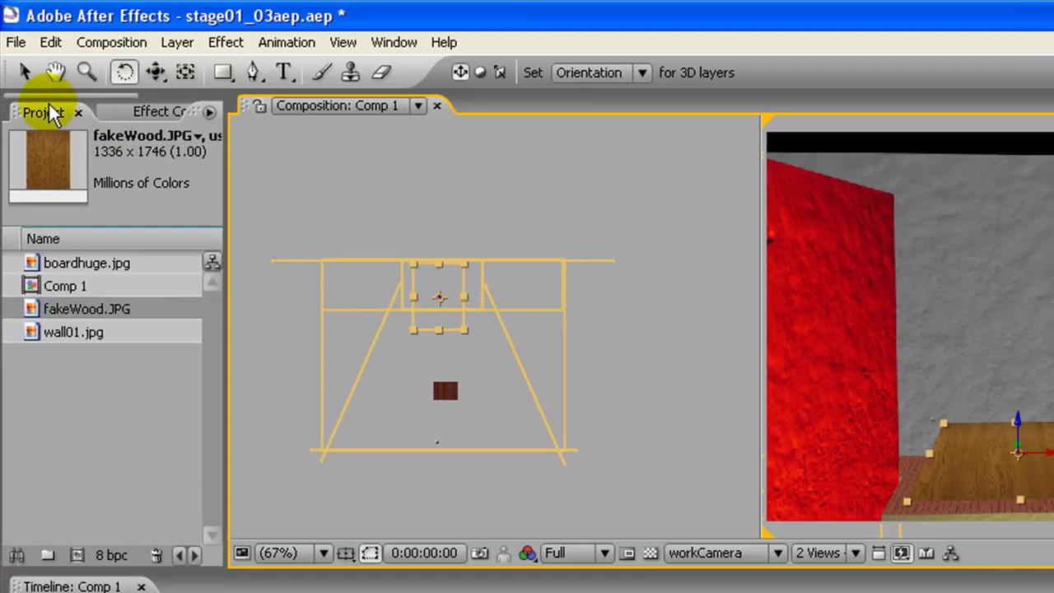
{"action": "left_click", "coordinate": [26, 73]}
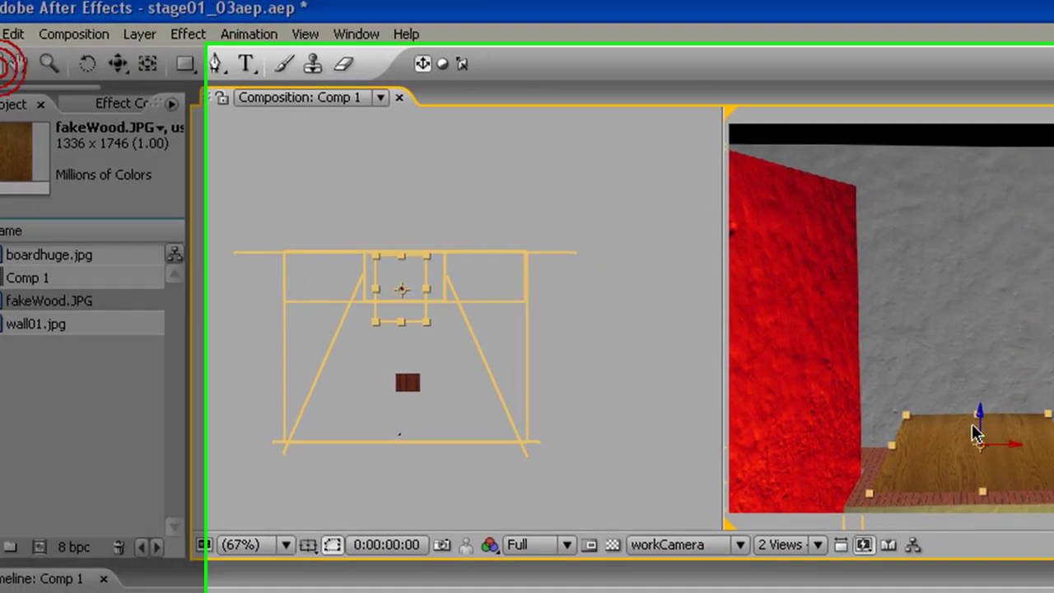
Raise the roof layer to the top of the walls and enlarge it to cover the whole room.
{"action": "left_click", "coordinate": [1017, 416]}
{"action": "left_click_drag", "start_coordinate": [774, 253], "coordinate": [775, 195]}
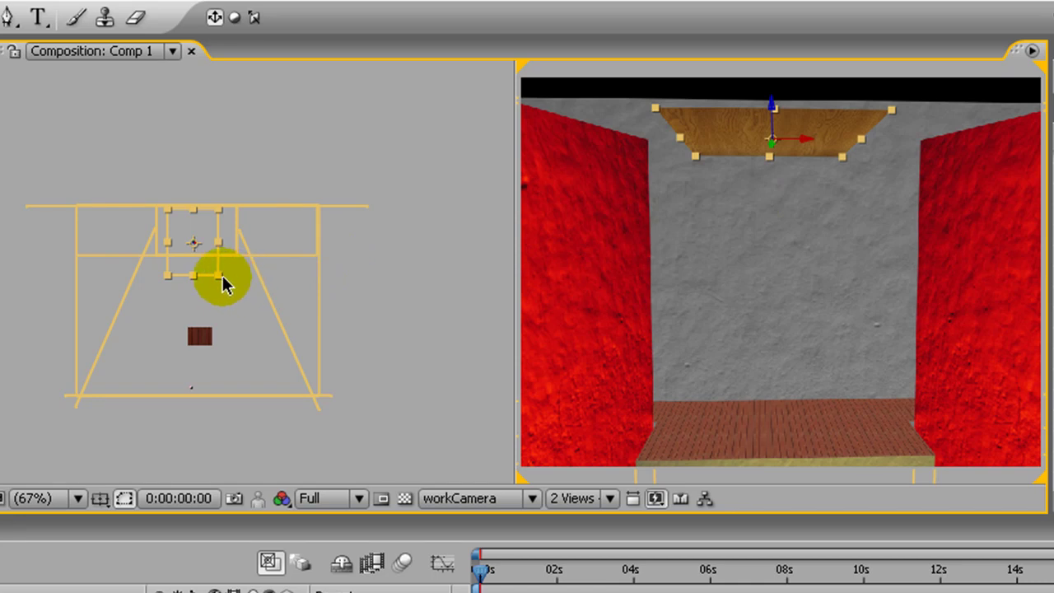
{"action": "left_click_drag", "start_coordinate": [217, 276], "coordinate": [306, 377]}
{"action": "left_click_drag", "start_coordinate": [275, 275], "coordinate": [283, 347]}
{"action": "left_click_drag", "start_coordinate": [313, 435], "coordinate": [321, 442]}
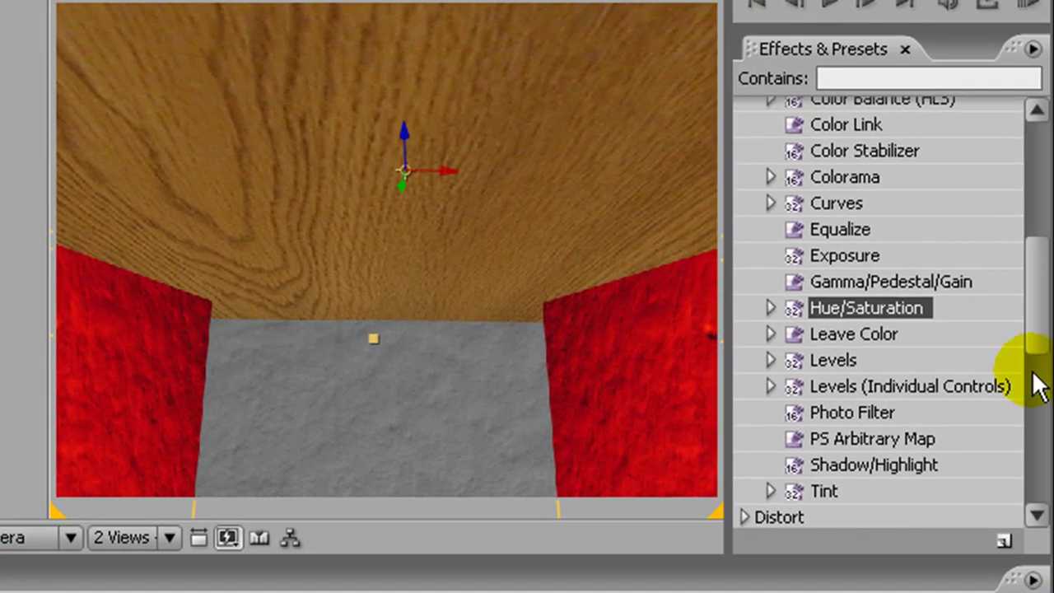
Apply the Stylize effect Motion Tile to the roof layer.
{"action": "left_click_drag", "start_coordinate": [1037, 350], "coordinate": [1037, 188]}
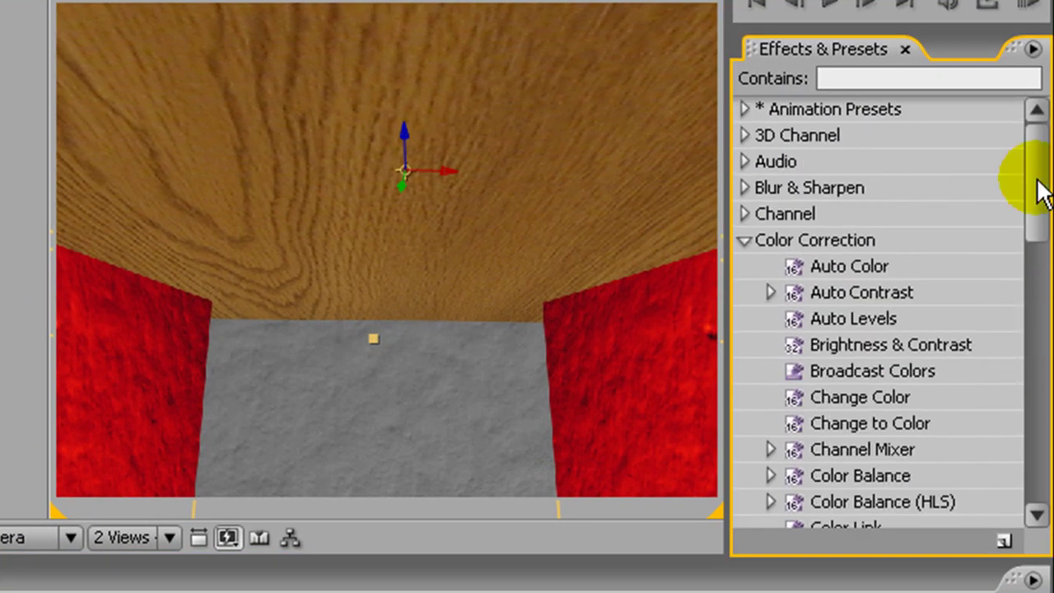
{"action": "left_click", "coordinate": [746, 240]}
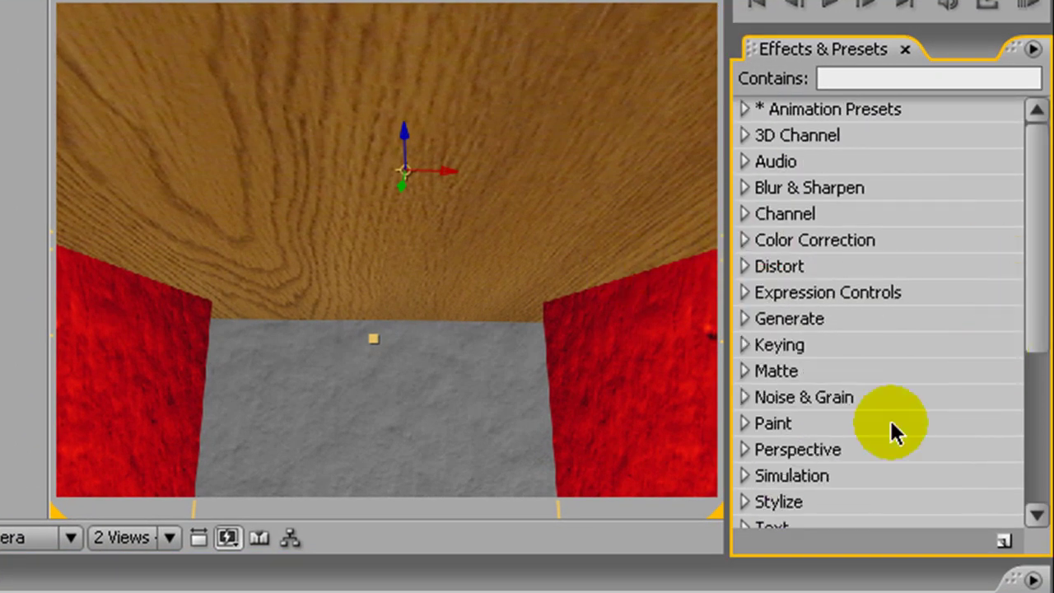
{"action": "left_click", "coordinate": [744, 501]}
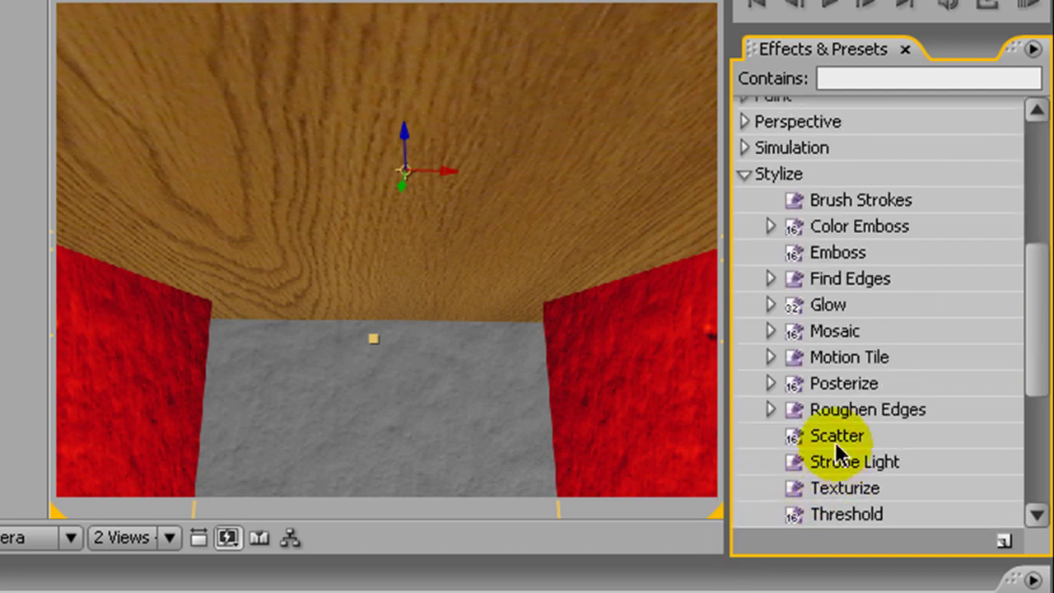
{"action": "left_click_drag", "start_coordinate": [843, 359], "coordinate": [707, 346]}
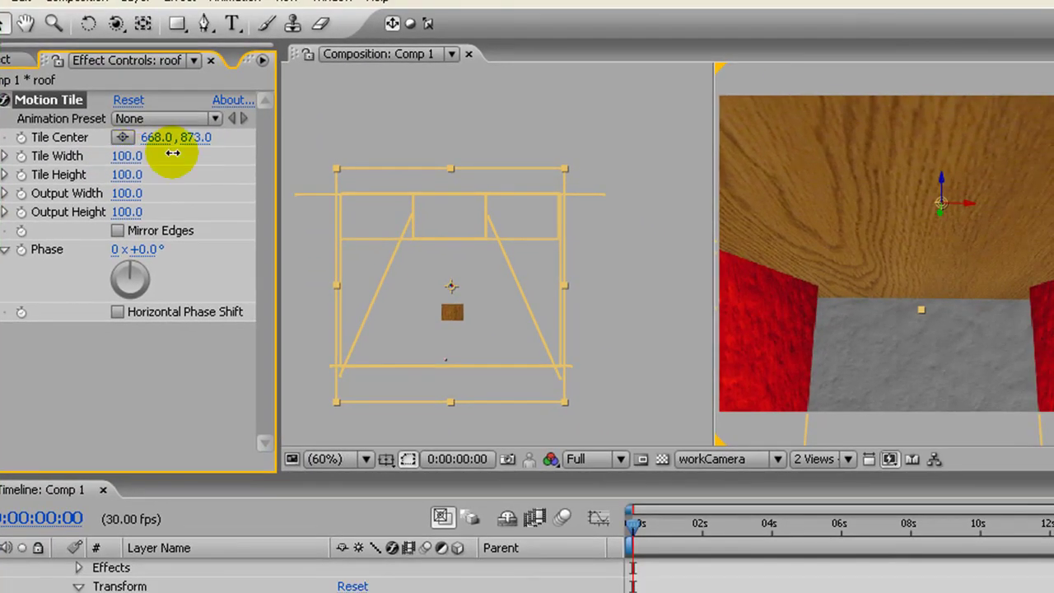
Try a Tile Width of 15.0 for the roof's Motion Tile effect and undo it.
{"action": "left_click_drag", "start_coordinate": [173, 153], "coordinate": [96, 155]}
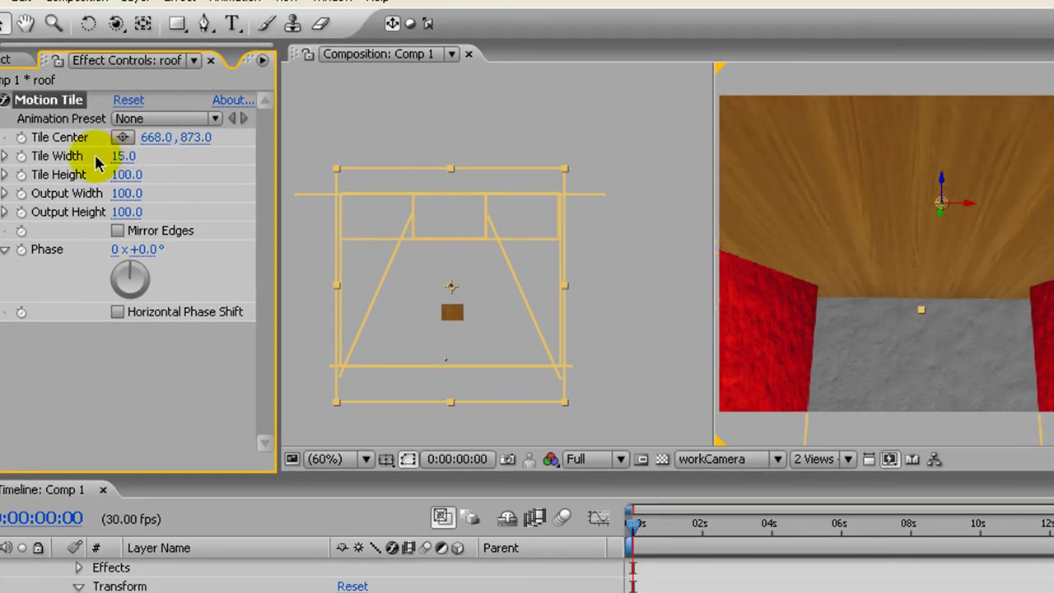
{"action": "key", "text": "ctrl+z"}
Reduce the Tile Height of the roof's Motion Tile effect so the wood repeats as planks across the room.
{"action": "mouse_move", "coordinate": [124, 172]}
{"action": "left_mouse_down"}
{"action": "mouse_move", "coordinate": [10, 172]}
{"action": "mouse_move", "coordinate": [23, 175]}
{"action": "left_mouse_up"}
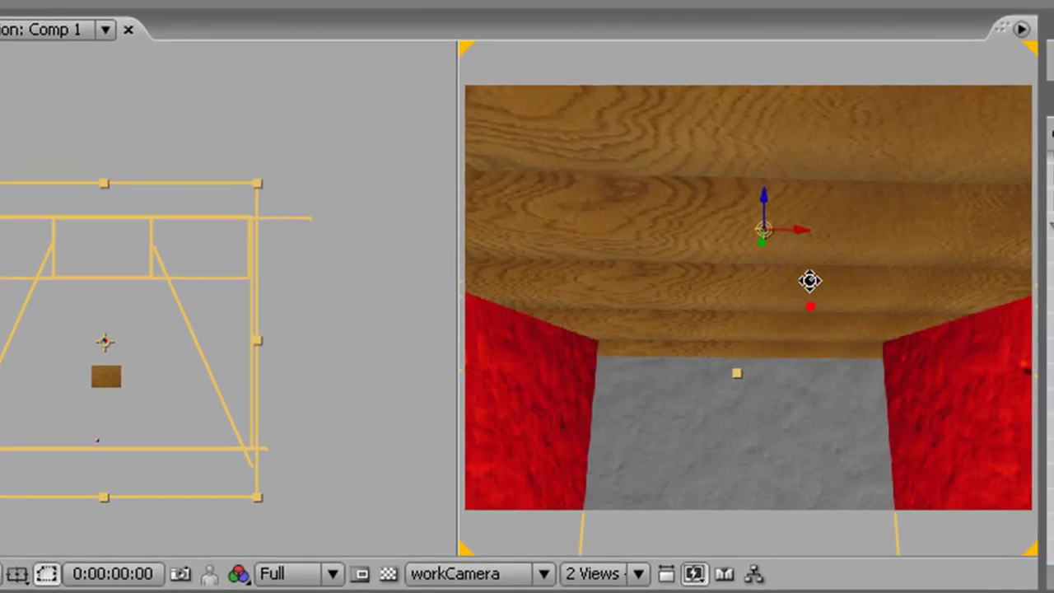
Inspect the planked roof and surrounding walls through workCamera, and collapse the roof's Motion Tile settings.
{"action": "left_click_drag", "start_coordinate": [811, 293], "coordinate": [804, 153]}
{"action": "left_click_drag", "start_coordinate": [834, 378], "coordinate": [820, 157]}
{"action": "left_click_drag", "start_coordinate": [821, 335], "coordinate": [822, 198]}
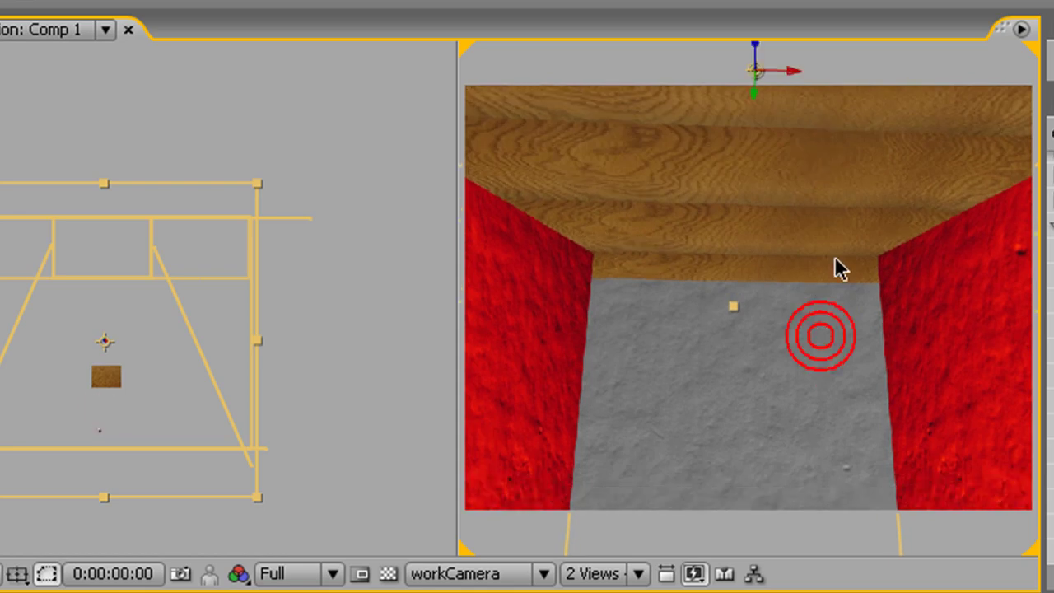
{"action": "left_click_drag", "start_coordinate": [837, 292], "coordinate": [870, 322]}
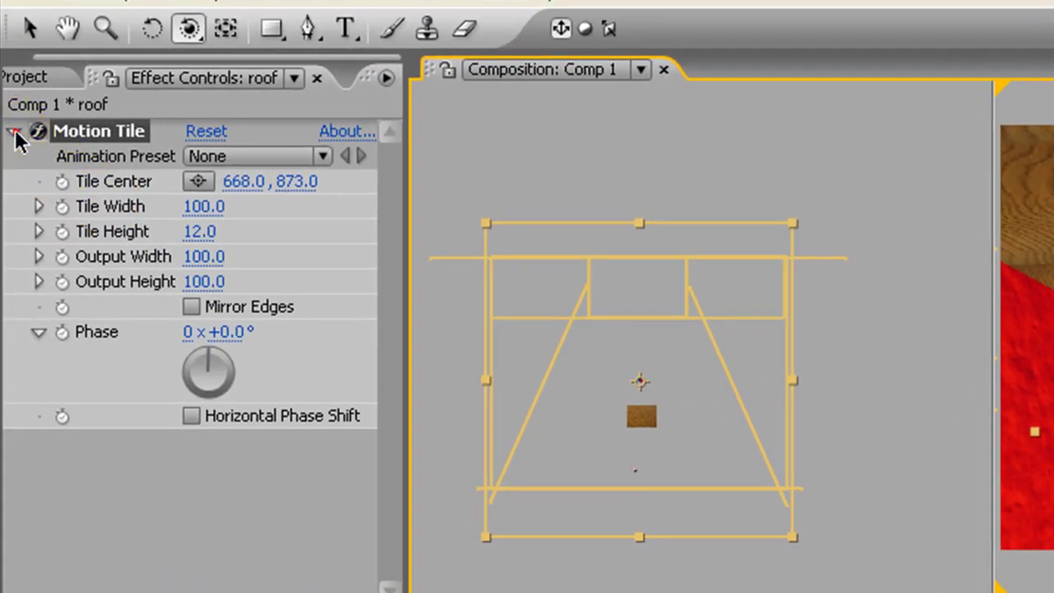
{"action": "left_click", "coordinate": [15, 131]}
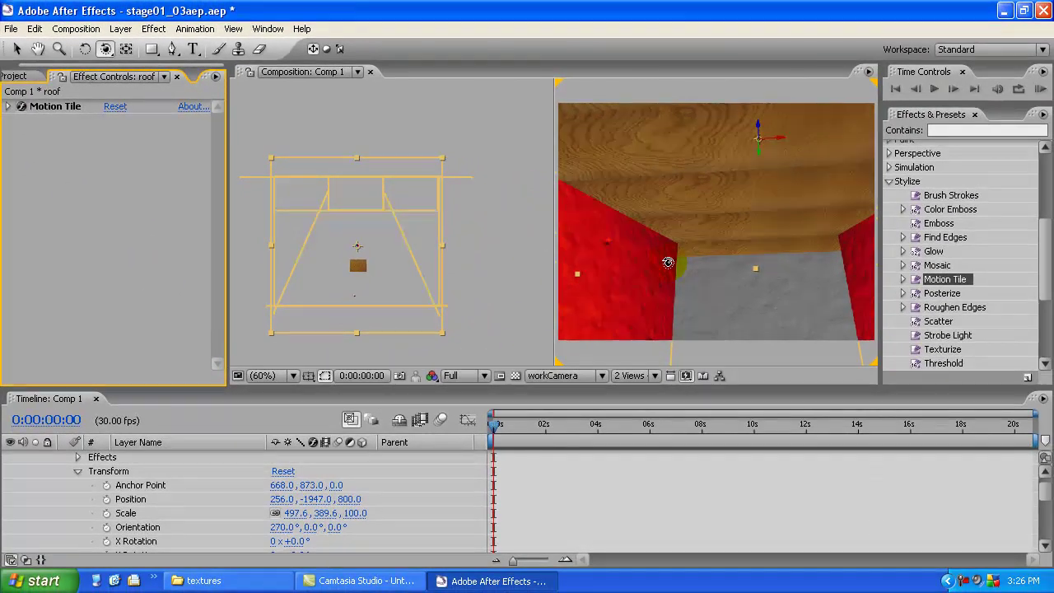
{"action": "left_click_drag", "start_coordinate": [706, 270], "coordinate": [536, 368]}
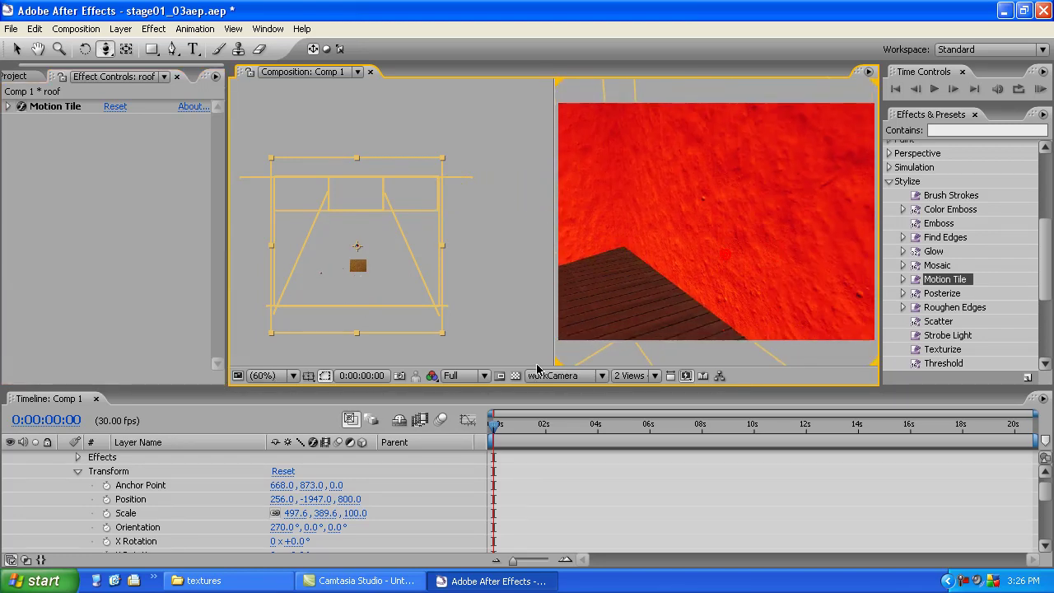
Import door01.jpg from the textures folder into the project and select it there.
{"action": "left_click", "coordinate": [239, 581]}
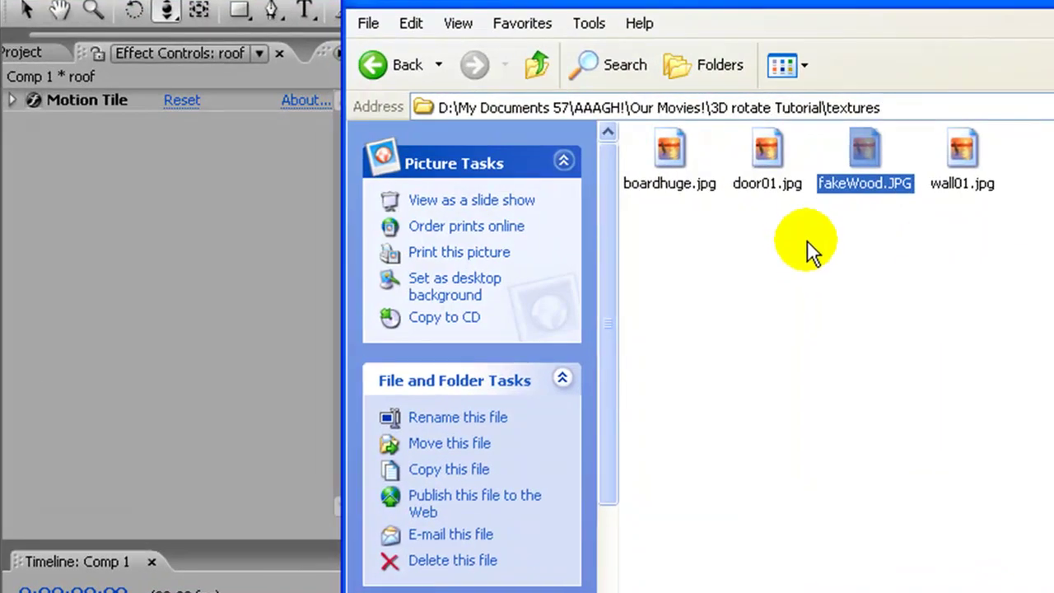
{"action": "left_click", "coordinate": [765, 183]}
{"action": "left_click_drag", "start_coordinate": [765, 161], "coordinate": [236, 244]}
{"action": "left_click", "coordinate": [477, 592]}
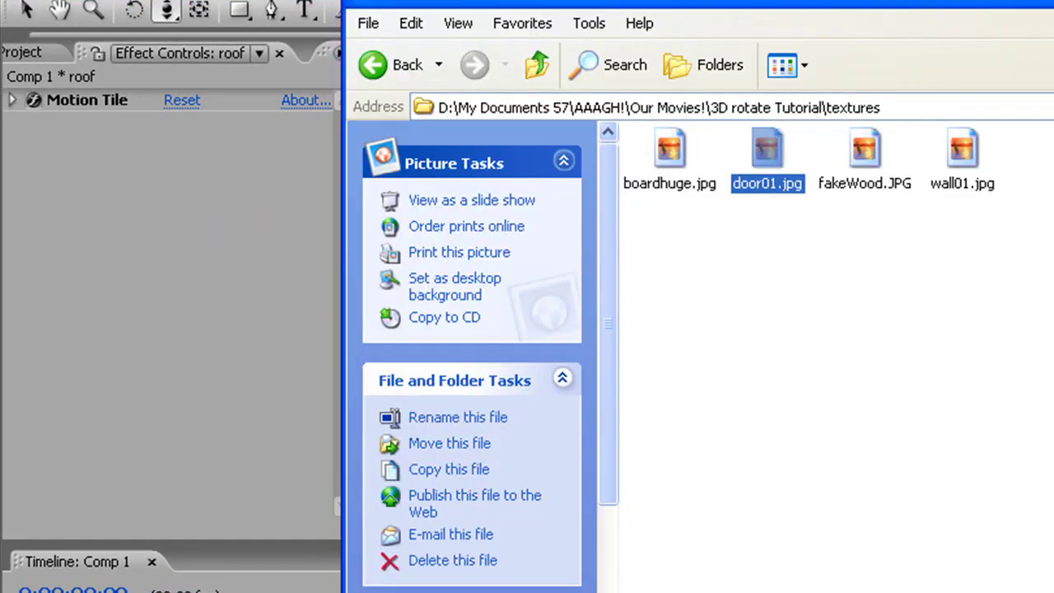
{"action": "left_click", "coordinate": [175, 284]}
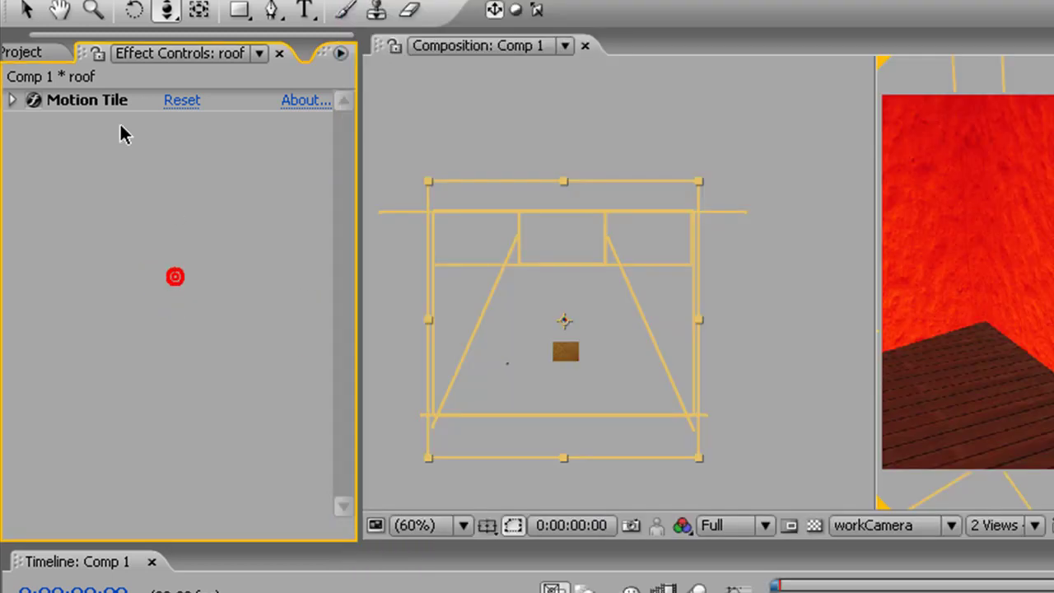
{"action": "left_click", "coordinate": [20, 52]}
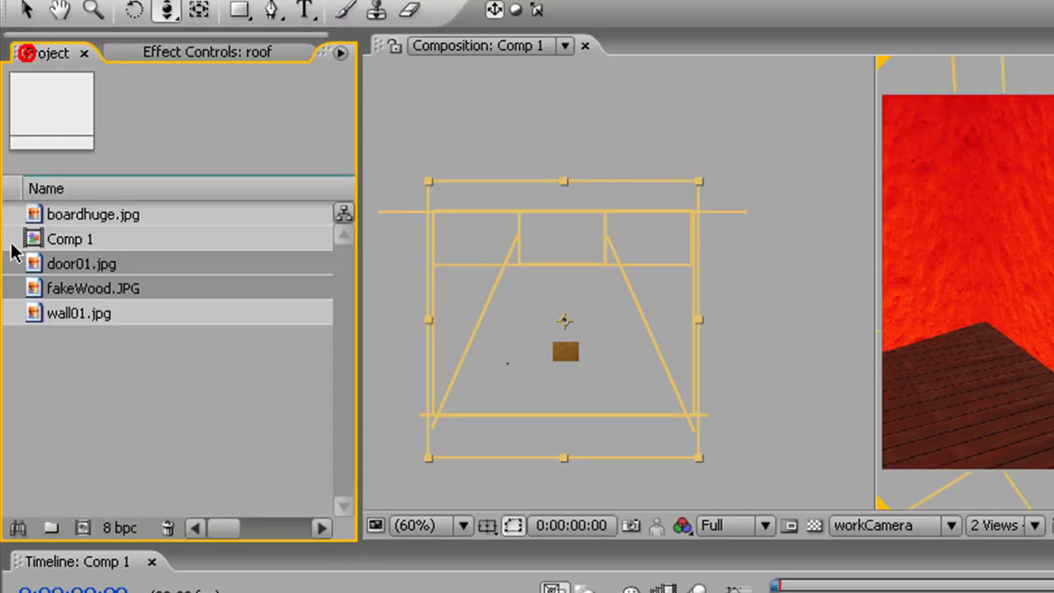
{"action": "left_click", "coordinate": [107, 342]}
{"action": "left_click", "coordinate": [112, 264]}
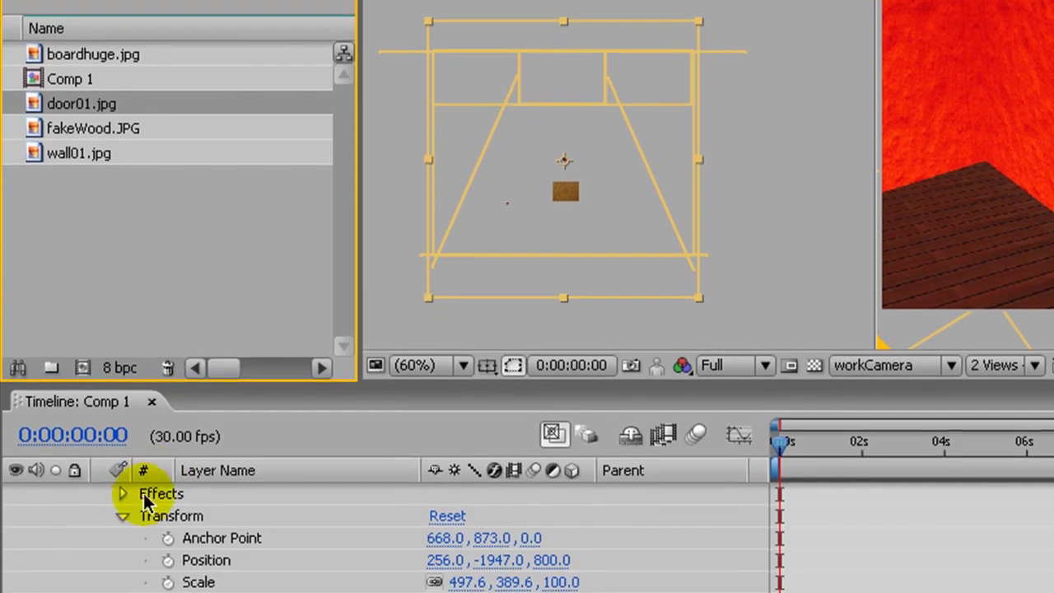
Collapse the roof layer's properties and add door01.jpg to Comp 1 as the layer above it.
{"action": "left_click", "coordinate": [123, 515]}
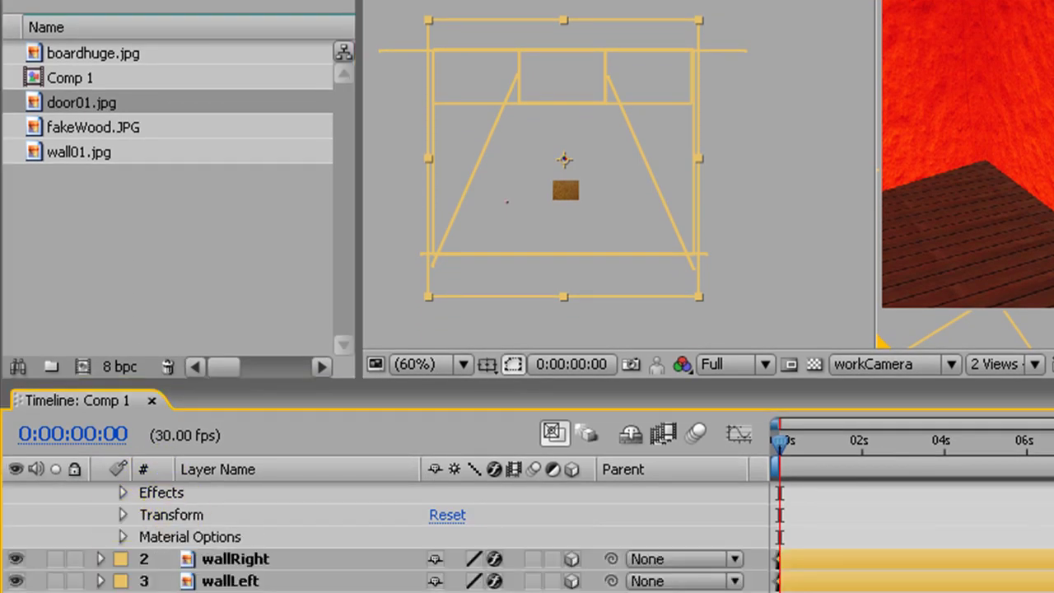
{"action": "scroll", "coordinate": [288, 418], "scroll_direction": "up", "scroll_amount": 1}
{"action": "left_click", "coordinate": [99, 492]}
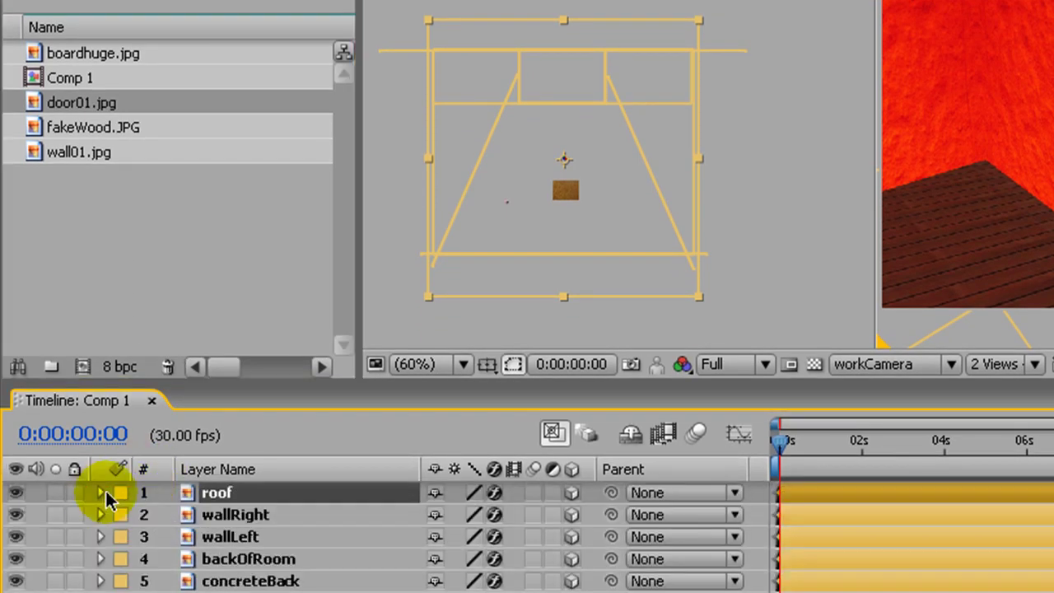
{"action": "left_click", "coordinate": [111, 231]}
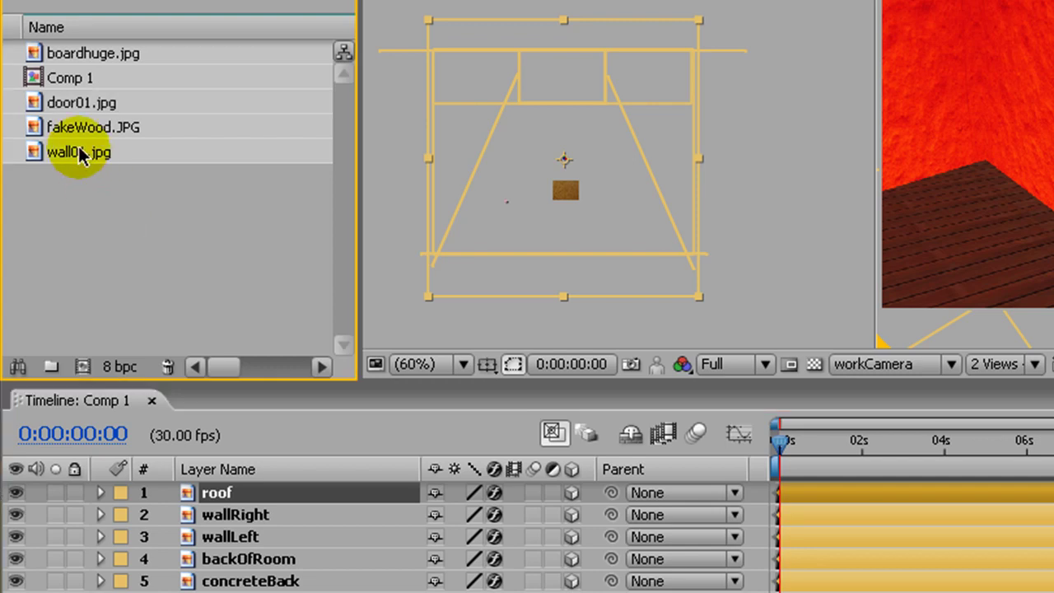
{"action": "left_click", "coordinate": [84, 102]}
{"action": "left_click_drag", "start_coordinate": [186, 312], "coordinate": [216, 491]}
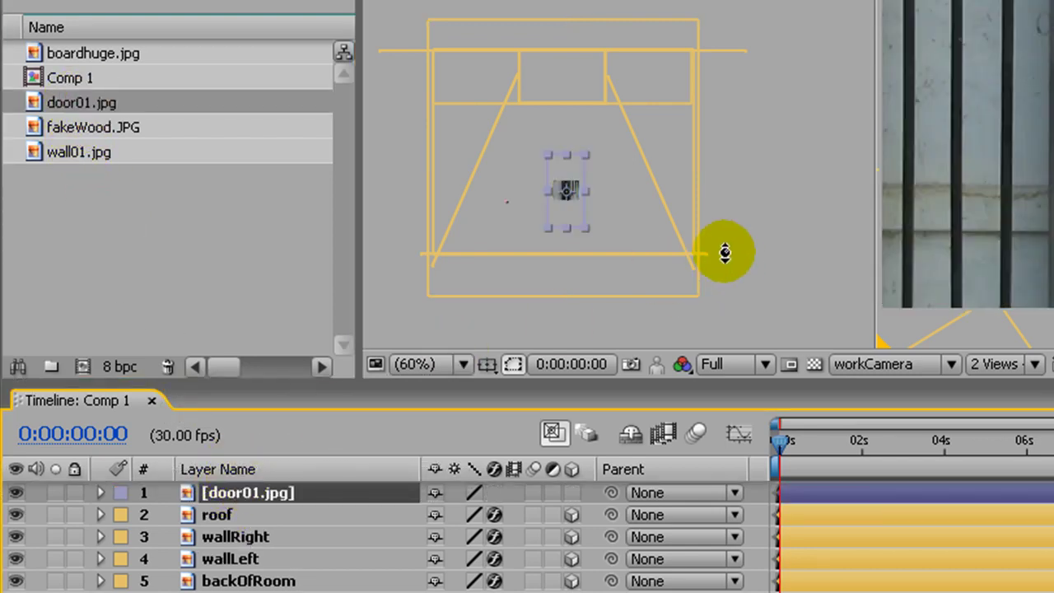
Make the door01.jpg layer 3D and give it the same yellow label as the room layers.
{"action": "left_click", "coordinate": [571, 492]}
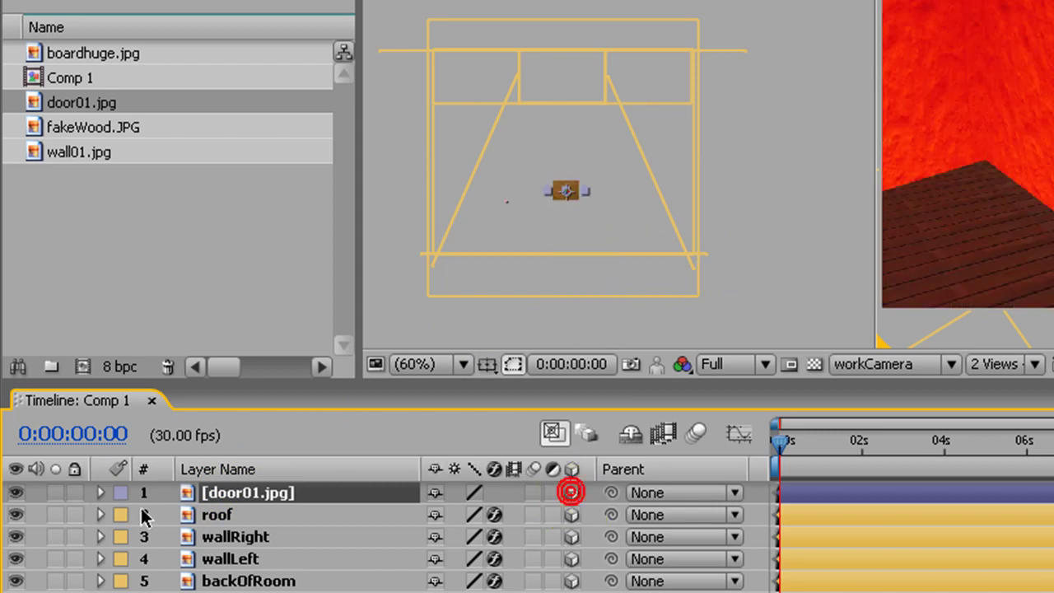
{"action": "left_click", "coordinate": [121, 492]}
{"action": "left_click", "coordinate": [156, 576]}
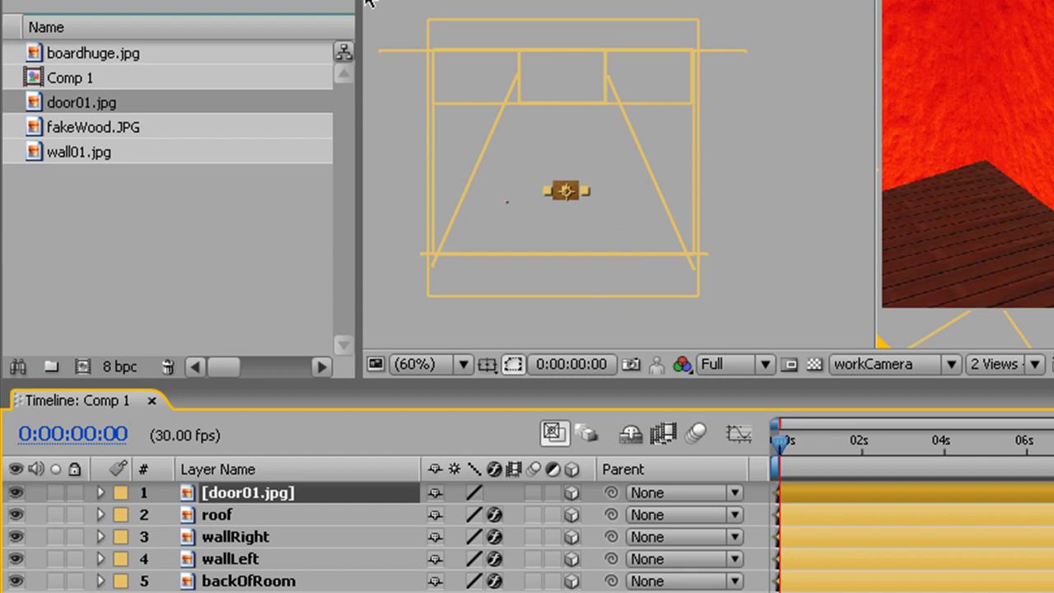
Move the door against the red wall opposite the stage and raise it, to a position of about 320, -87, -1540.
{"action": "left_click_drag", "start_coordinate": [578, 190], "coordinate": [580, 170]}
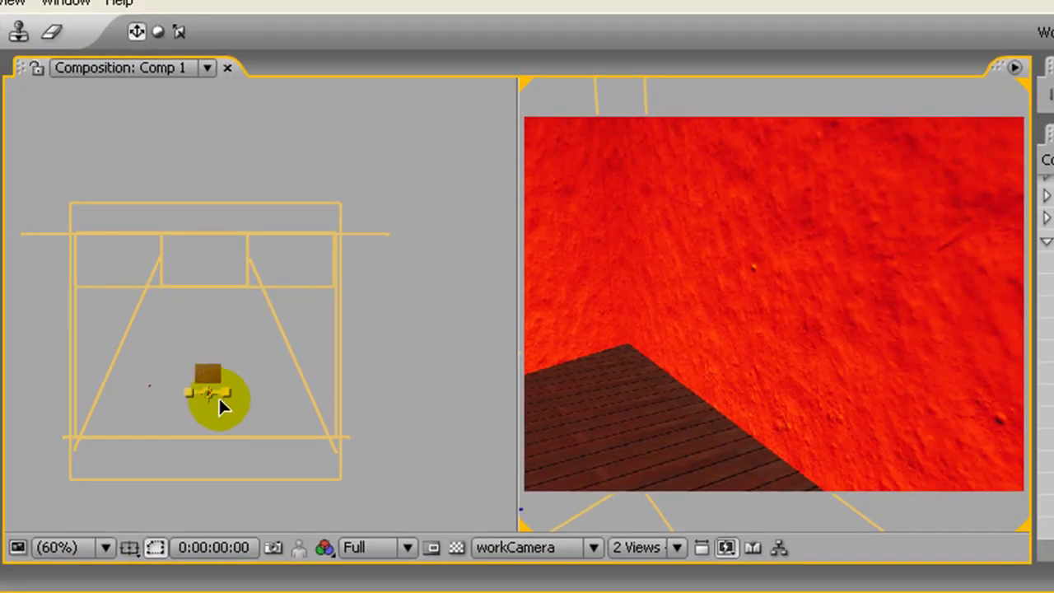
{"action": "left_click_drag", "start_coordinate": [218, 396], "coordinate": [220, 417]}
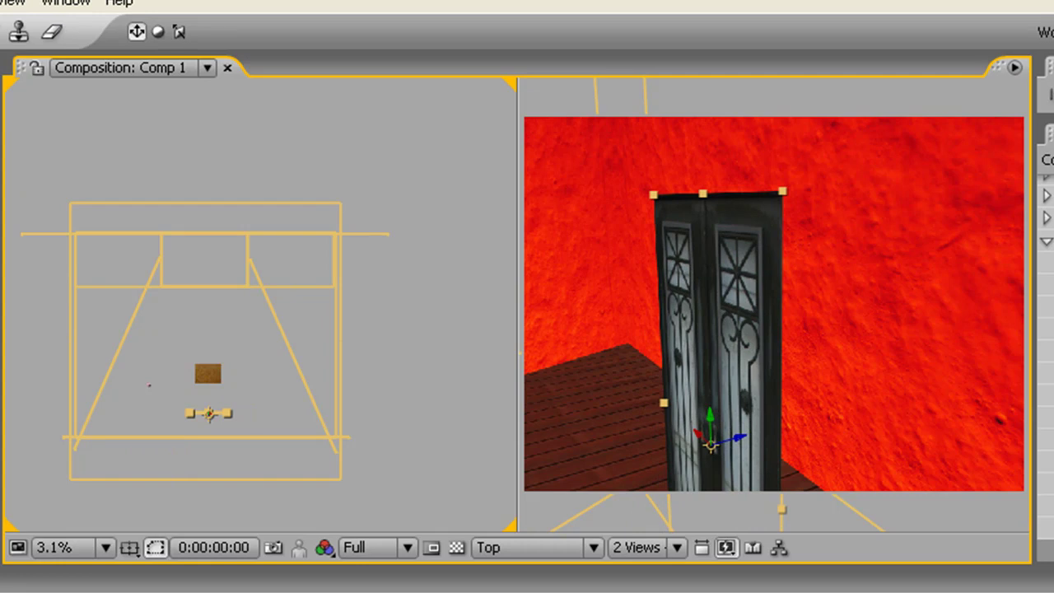
{"action": "left_click_drag", "start_coordinate": [744, 447], "coordinate": [1037, 365]}
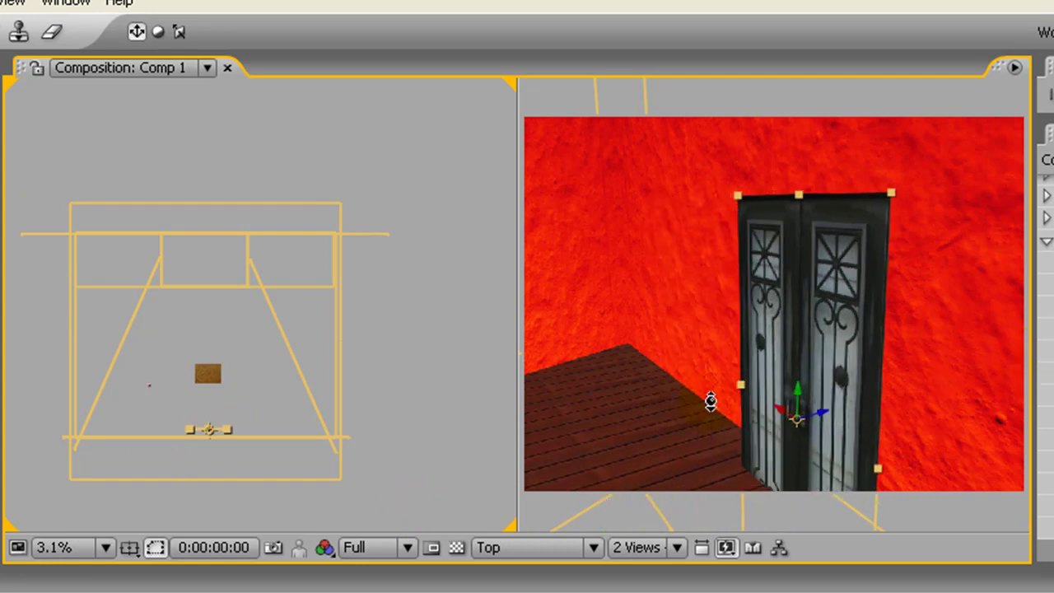
{"action": "left_click_drag", "start_coordinate": [724, 395], "coordinate": [658, 413]}
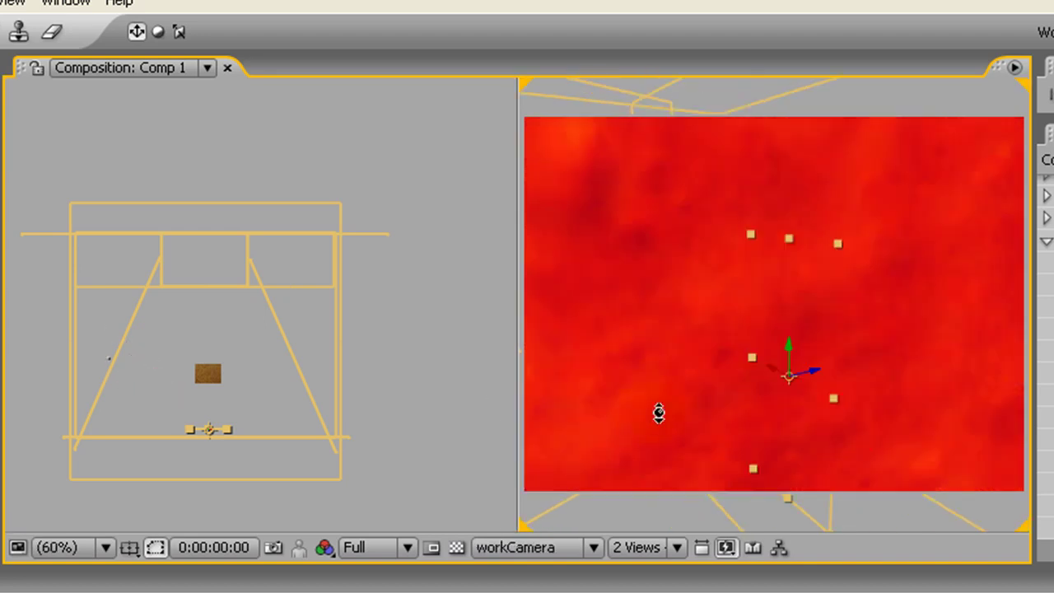
{"action": "left_click_drag", "start_coordinate": [628, 389], "coordinate": [606, 346]}
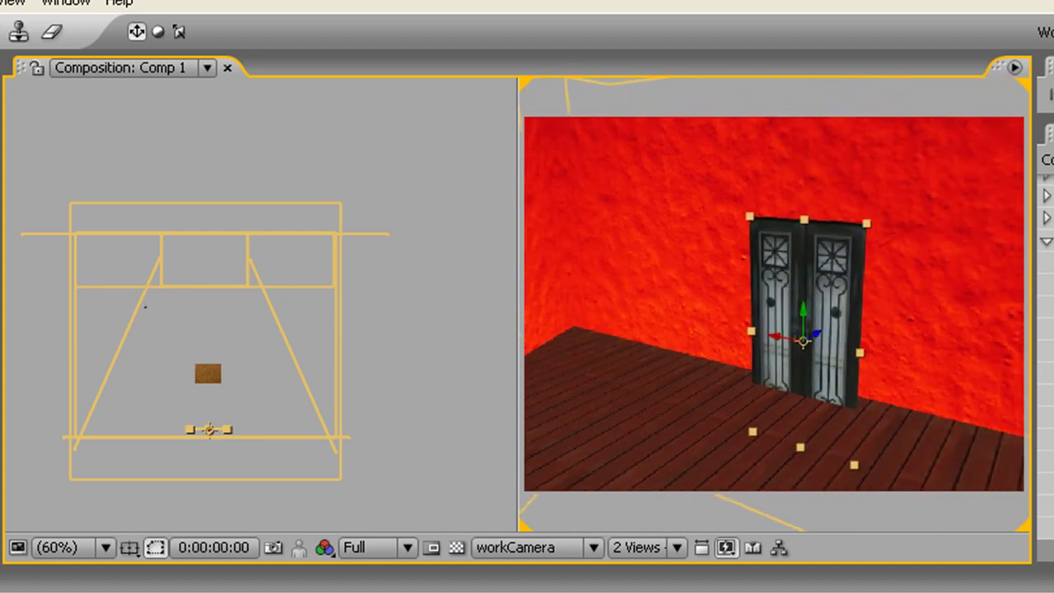
{"action": "left_click_drag", "start_coordinate": [823, 344], "coordinate": [953, 279]}
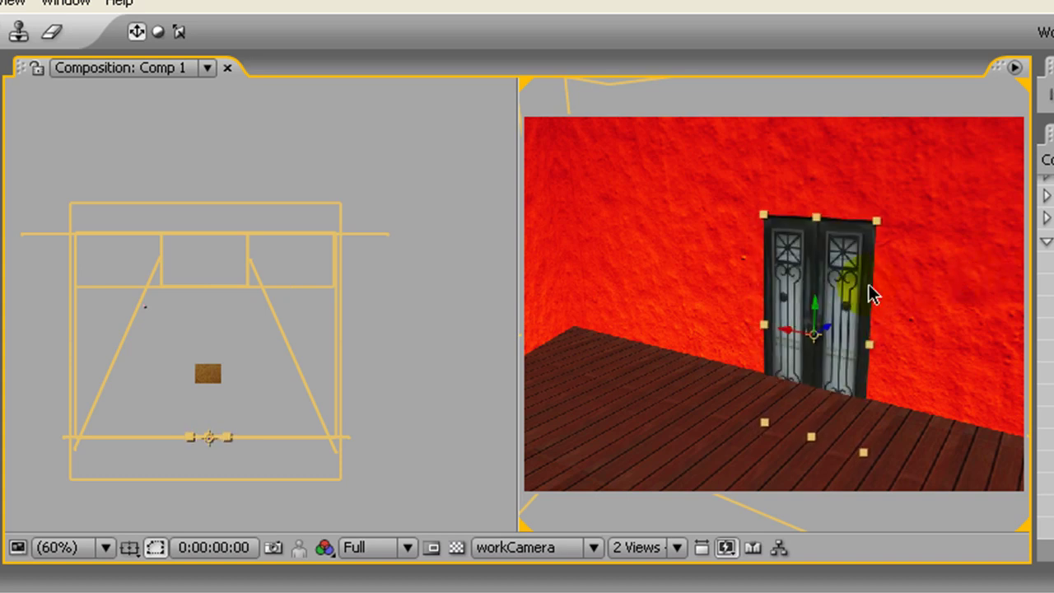
{"action": "left_click_drag", "start_coordinate": [815, 307], "coordinate": [869, 51]}
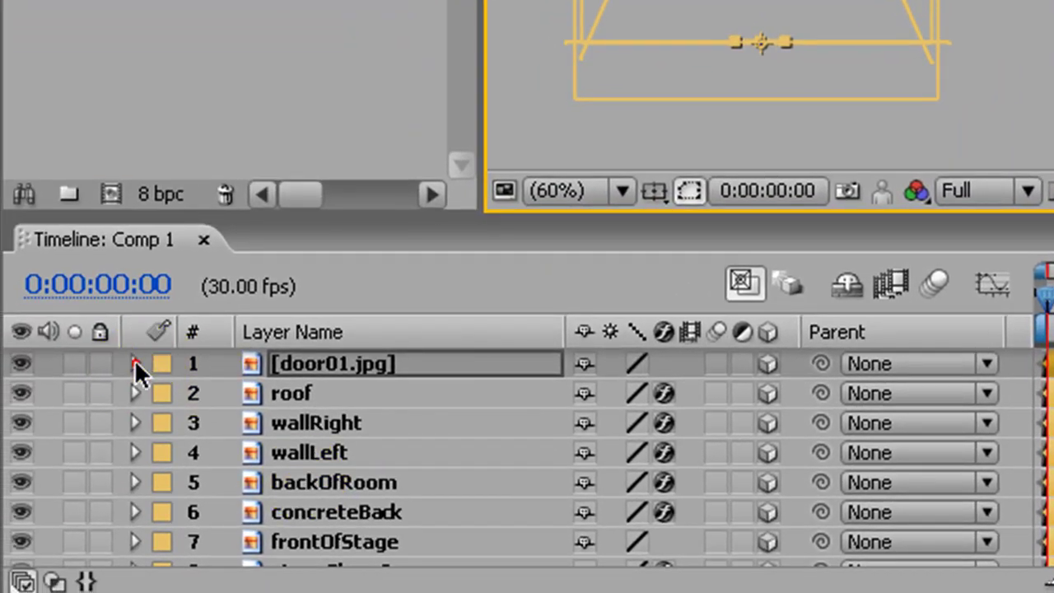
Scale the door layer to 80% and lower it so its base stands on the main floor.
{"action": "left_click", "coordinate": [134, 363]}
{"action": "left_click", "coordinate": [161, 397]}
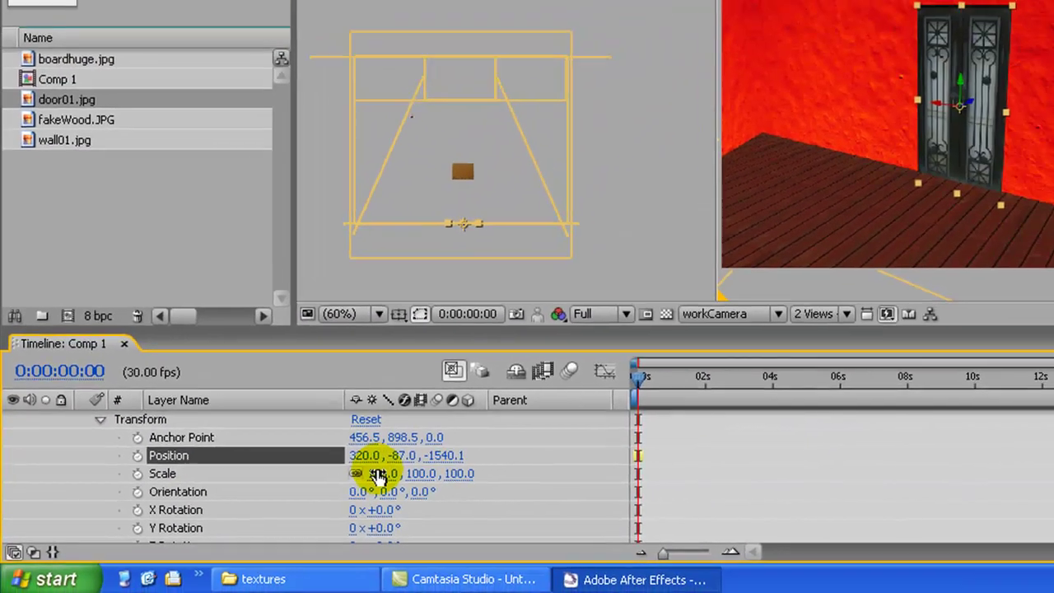
{"action": "left_click_drag", "start_coordinate": [624, 452], "coordinate": [595, 452]}
{"action": "left_click_drag", "start_coordinate": [353, 473], "coordinate": [348, 474]}
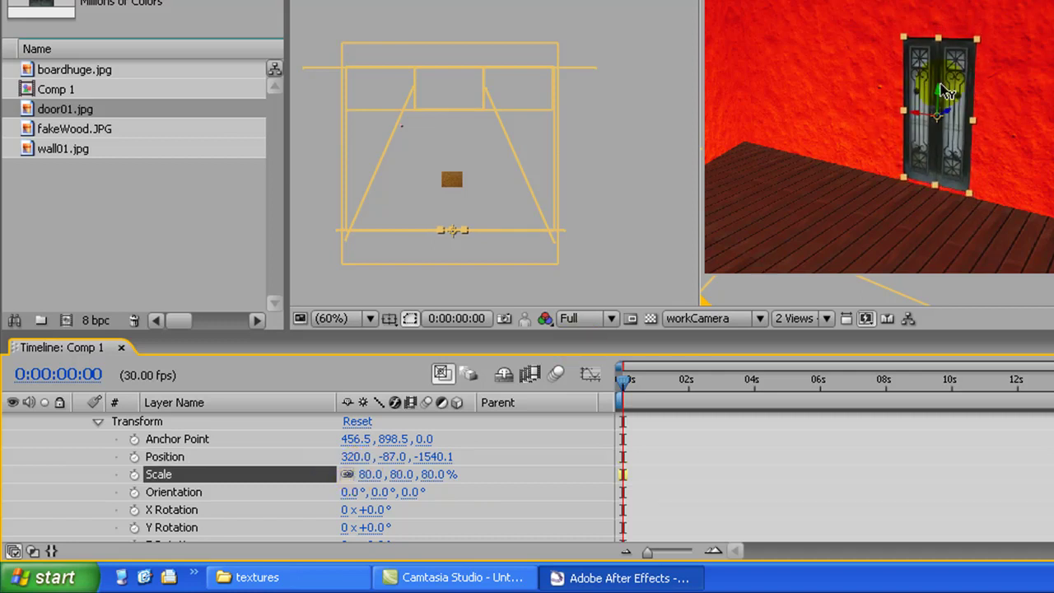
{"action": "mouse_move", "coordinate": [942, 99]}
{"action": "left_mouse_down"}
{"action": "mouse_move", "coordinate": [937, 170]}
{"action": "mouse_move", "coordinate": [939, 119]}
{"action": "left_mouse_up"}
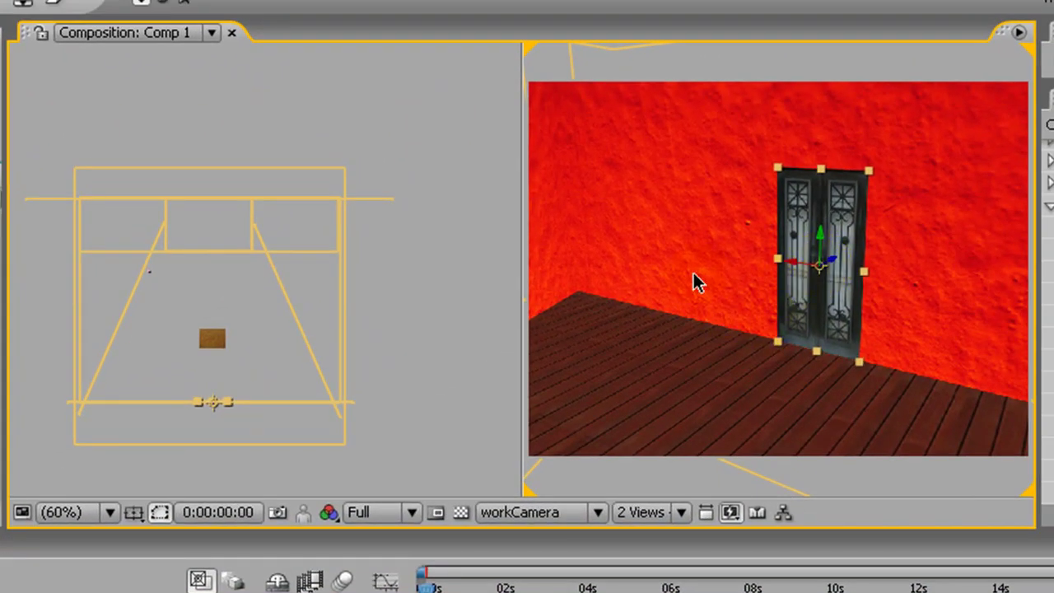
Look around the room through workCamera, from the door across to the stage.
{"action": "key", "text": "c"}
{"action": "left_click_drag", "start_coordinate": [698, 348], "coordinate": [1050, 342]}
{"action": "key", "text": "c"}
{"action": "left_click_drag", "start_coordinate": [930, 336], "coordinate": [710, 269]}
{"action": "left_click_drag", "start_coordinate": [630, 209], "coordinate": [569, 251]}
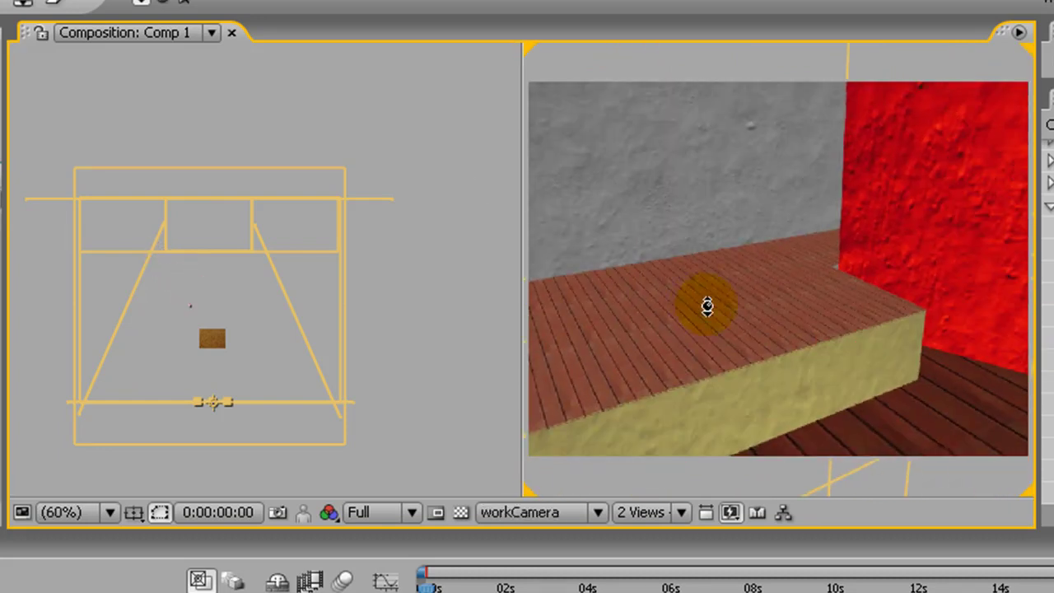
{"action": "left_click_drag", "start_coordinate": [543, 320], "coordinate": [628, 327]}
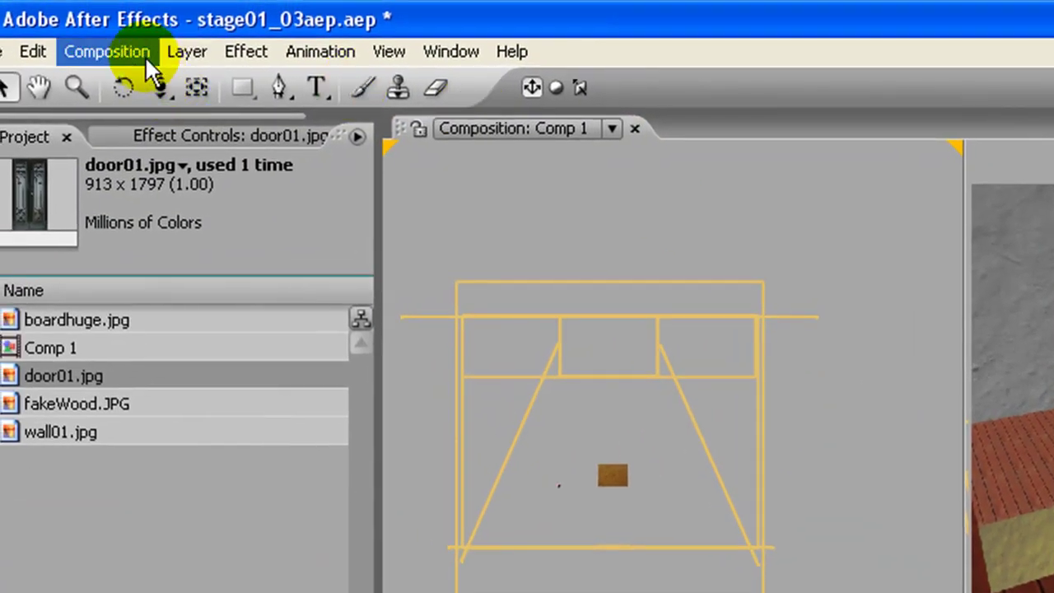
Create a Spot light named Light 1 with 100% intensity, 90-degree cone angle, 50% cone feather and white color.
{"action": "left_click", "coordinate": [164, 48]}
{"action": "mouse_move", "coordinate": [195, 84]}
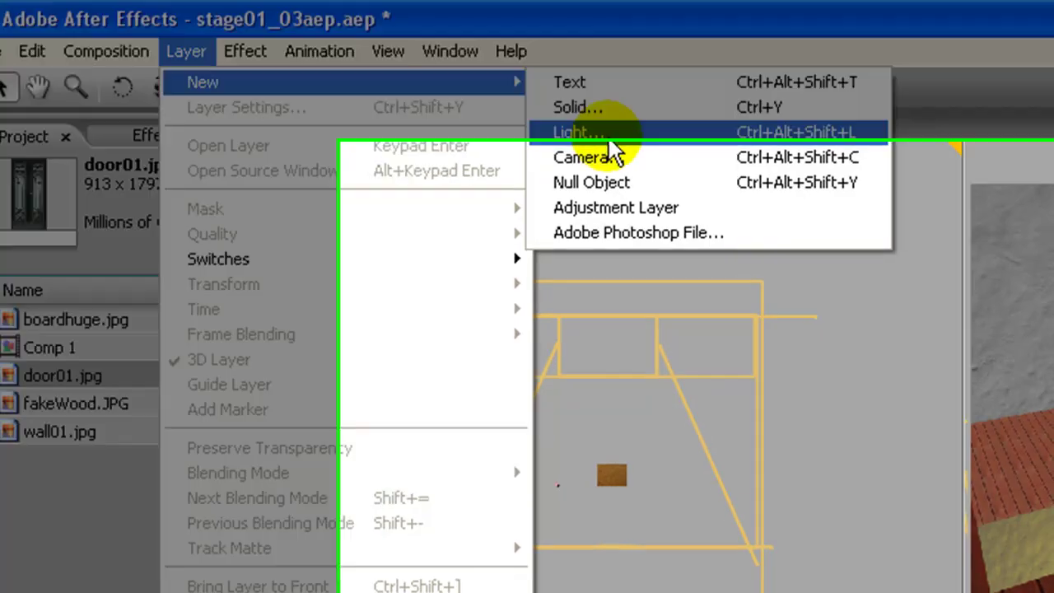
{"action": "left_click", "coordinate": [549, 133]}
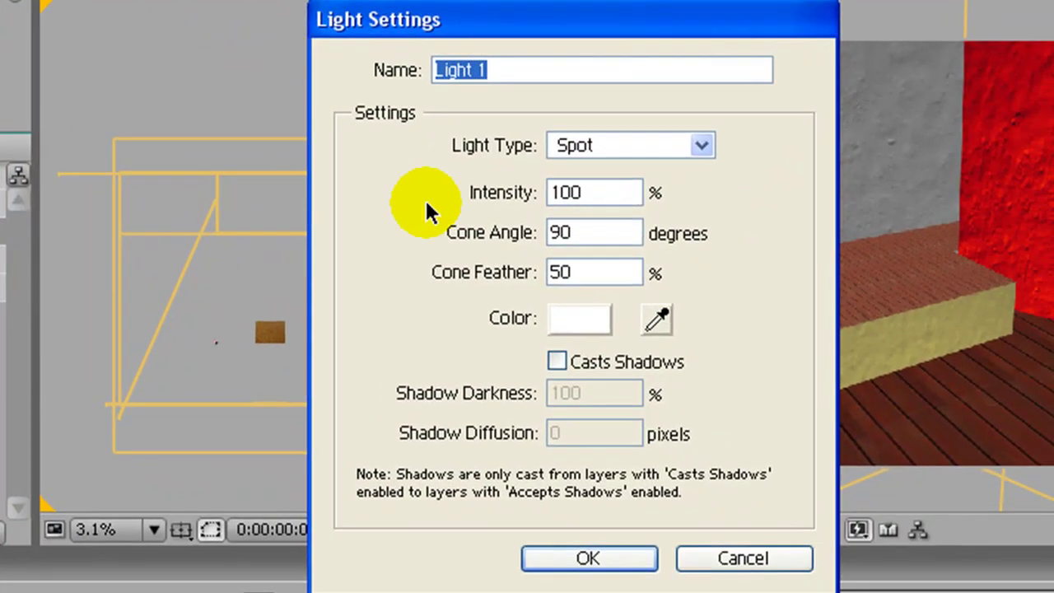
{"action": "left_click", "coordinate": [702, 152]}
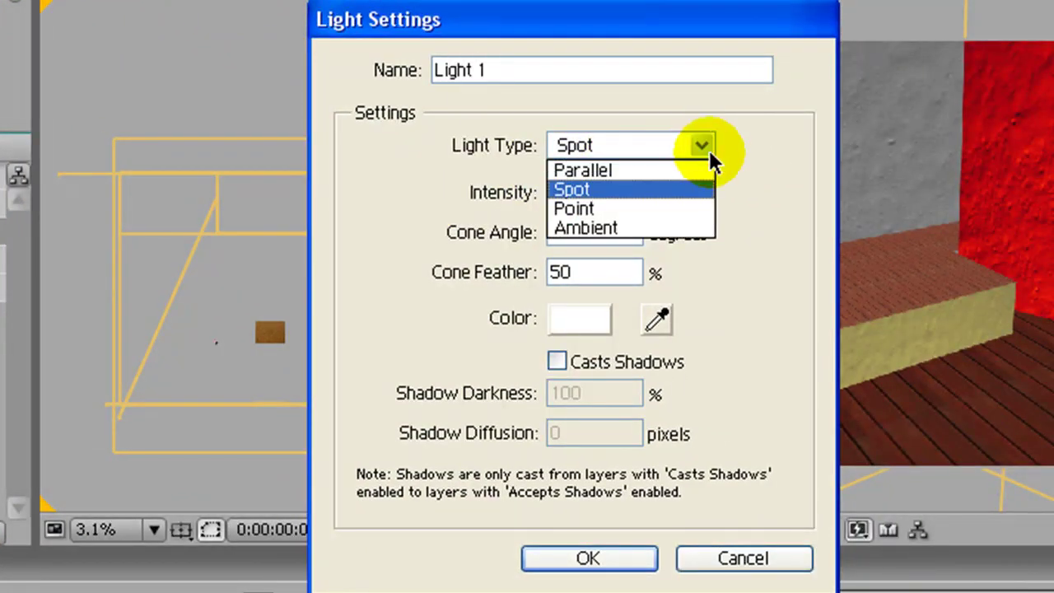
{"action": "left_click", "coordinate": [707, 144]}
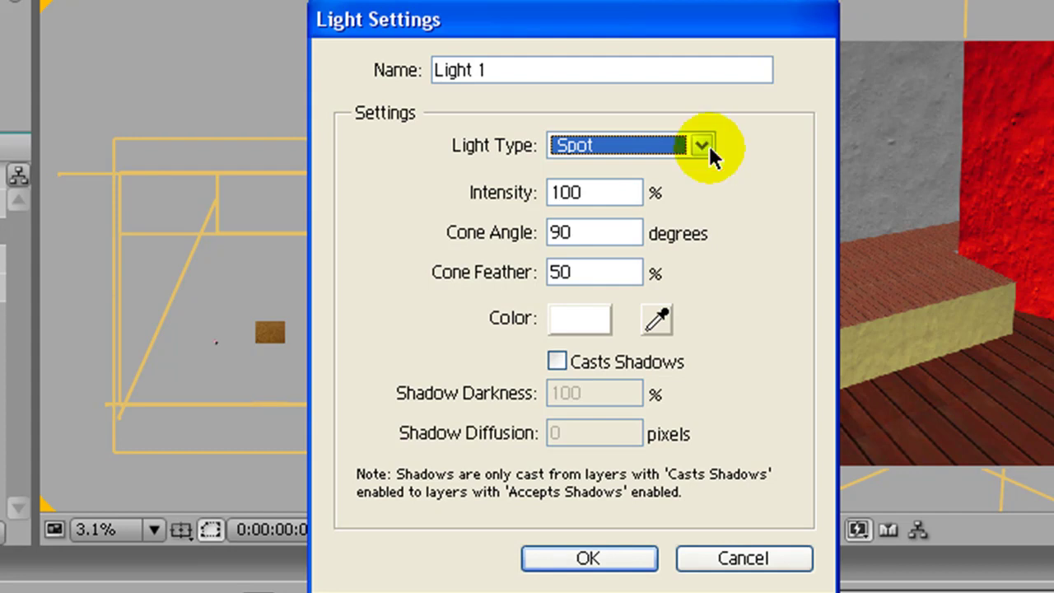
{"action": "left_click", "coordinate": [588, 558]}
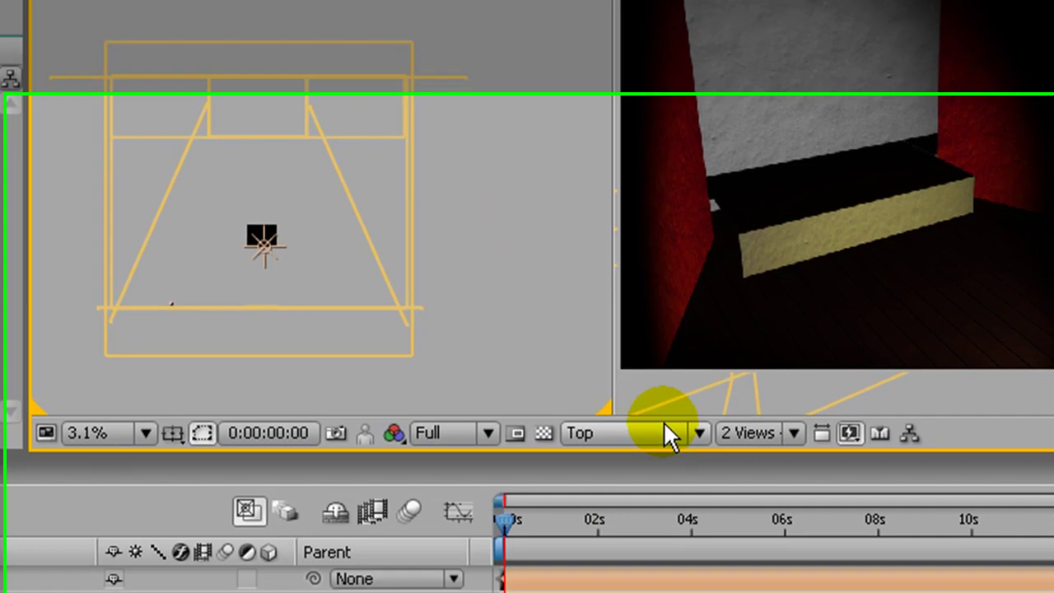
Change the Top view to Left and widen the composition area by narrowing the project panel.
{"action": "left_click", "coordinate": [674, 527]}
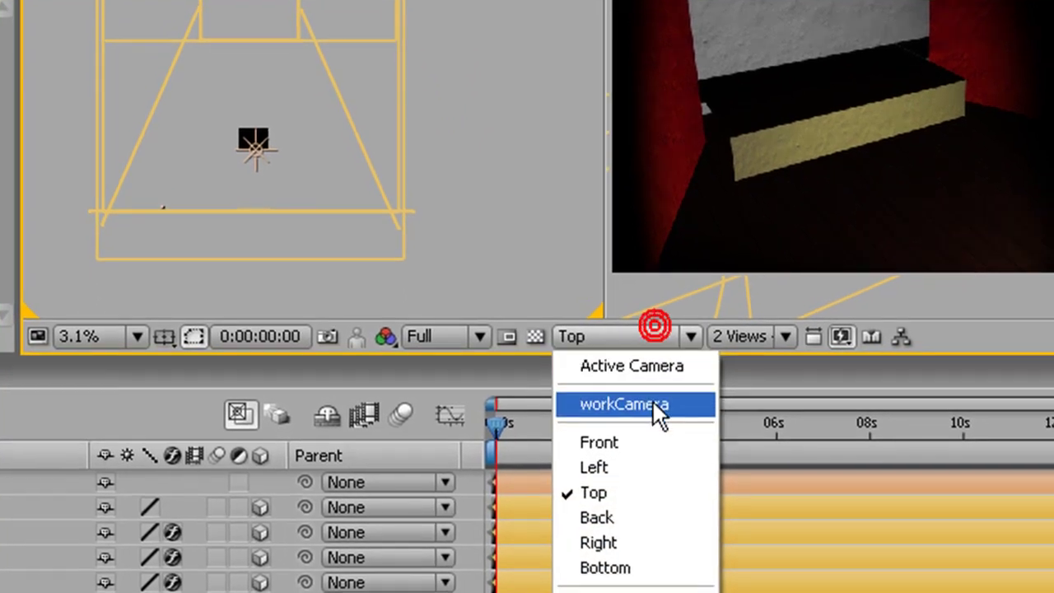
{"action": "left_click", "coordinate": [629, 466]}
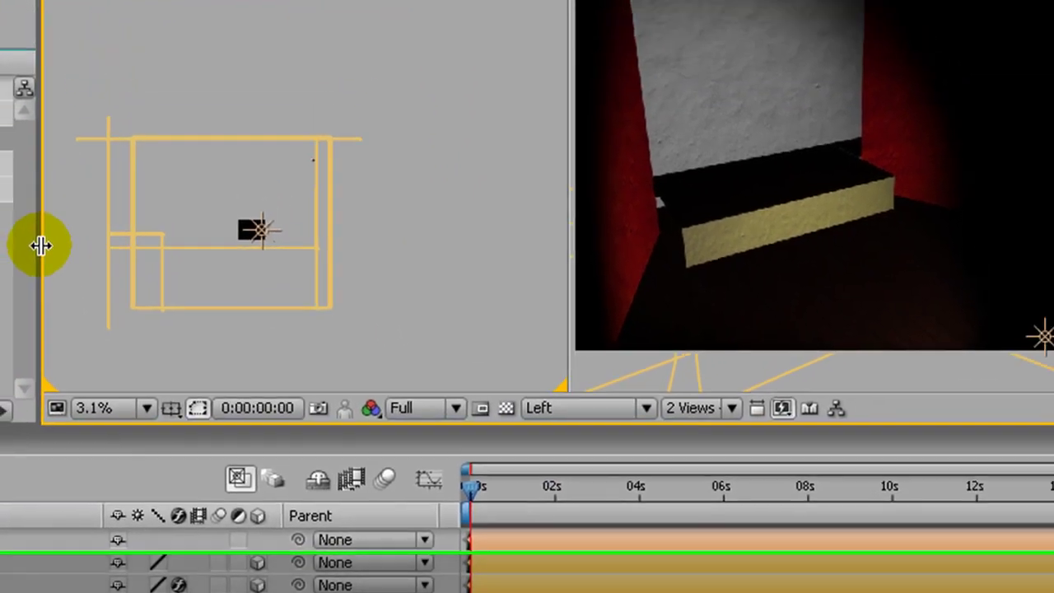
{"action": "left_click_drag", "start_coordinate": [41, 244], "coordinate": [0, 240]}
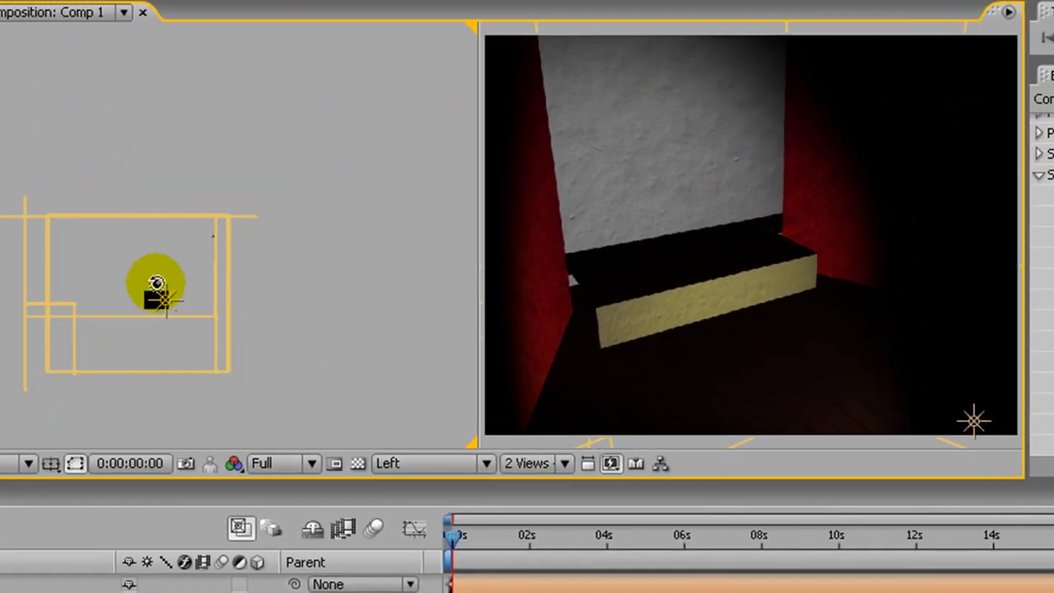
{"action": "left_click_drag", "start_coordinate": [135, 280], "coordinate": [242, 278]}
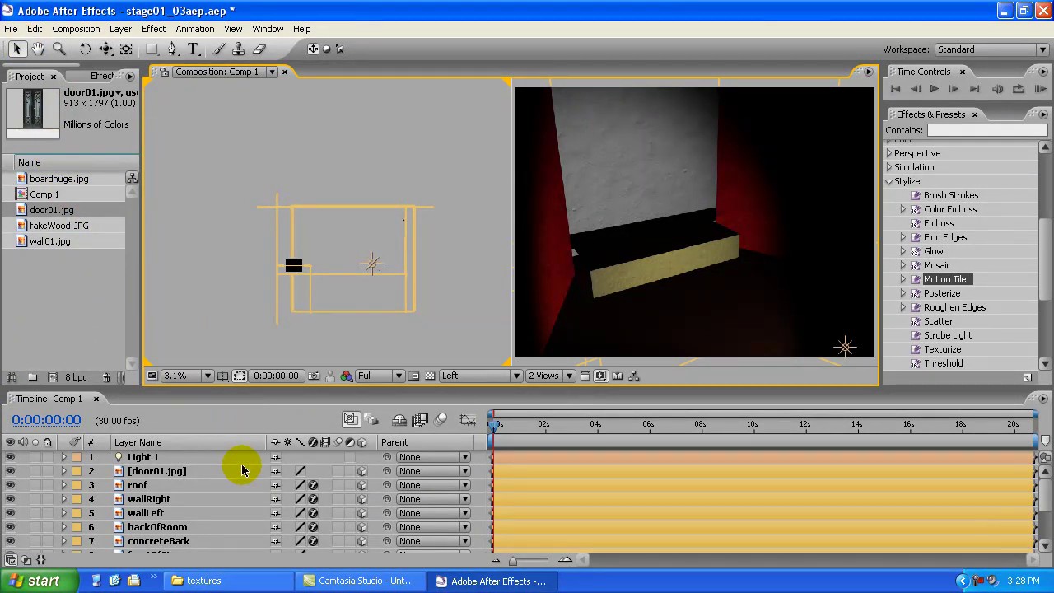
Maximize the timeline to full size and try selecting the door01.jpg, roof and wallRight layers one by one.
{"action": "key", "text": "grave"}
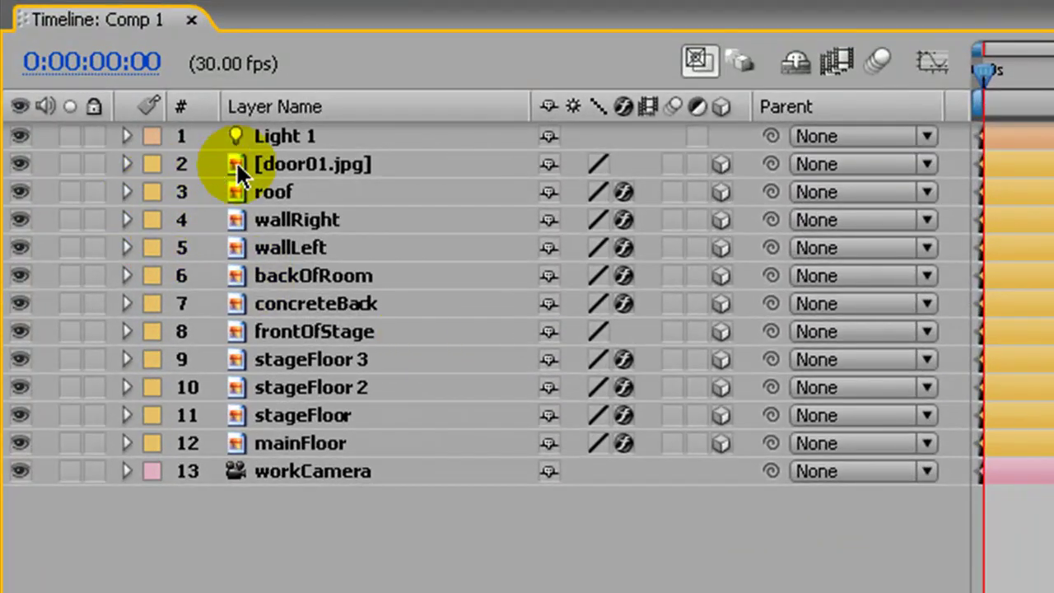
{"action": "left_click", "coordinate": [309, 162]}
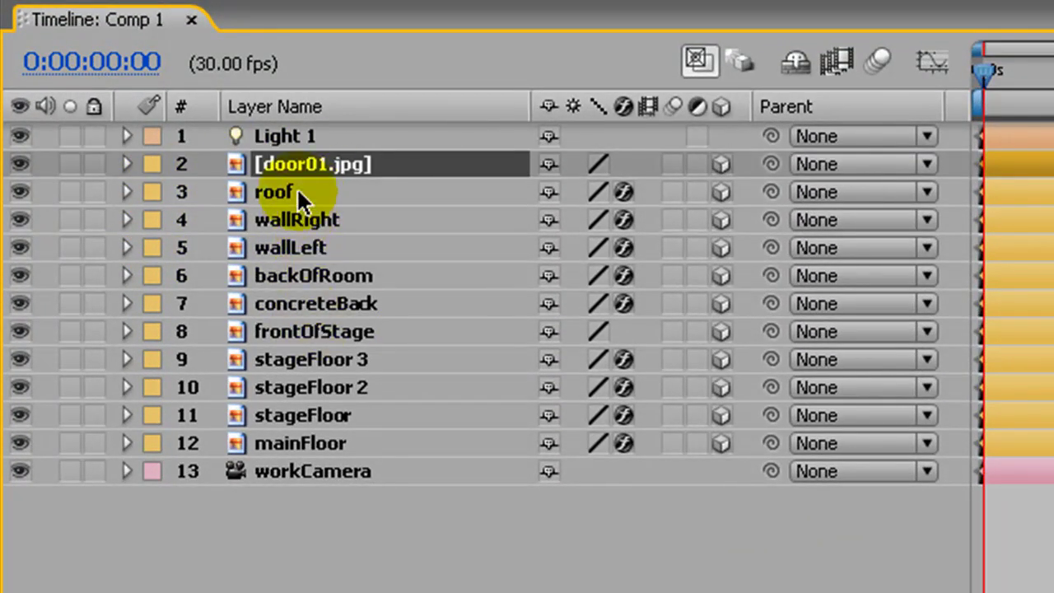
{"action": "left_click", "coordinate": [296, 189], "text": "shift"}
{"action": "left_click", "coordinate": [301, 220], "text": "shift"}
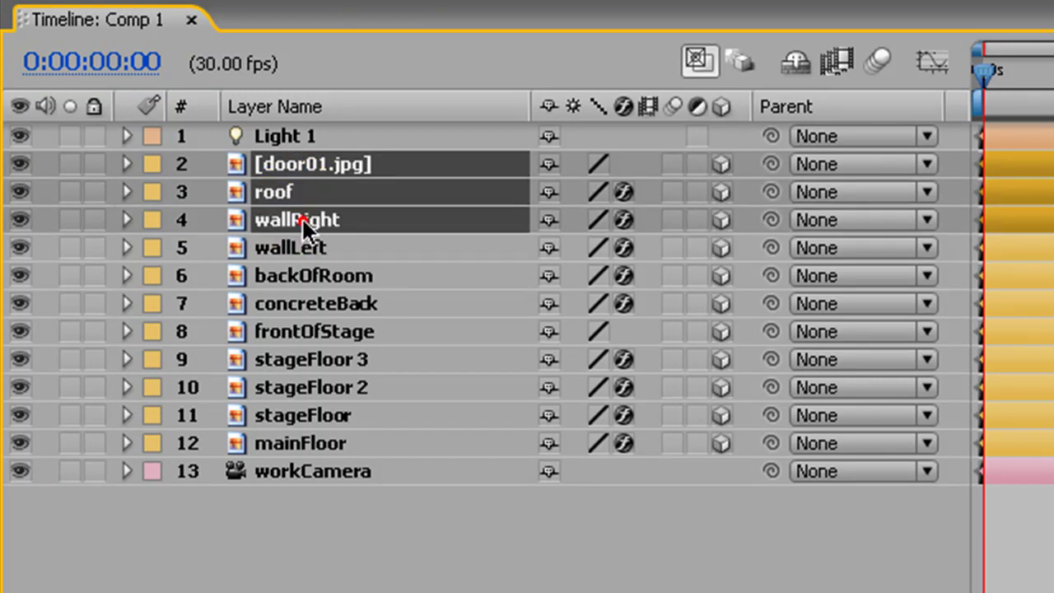
{"action": "left_click", "coordinate": [361, 556]}
Lock all layers from door01.jpg through mainFloor, leaving Light 1 and workCamera unlocked, and restore the normal panel layout.
{"action": "left_click", "coordinate": [347, 165]}
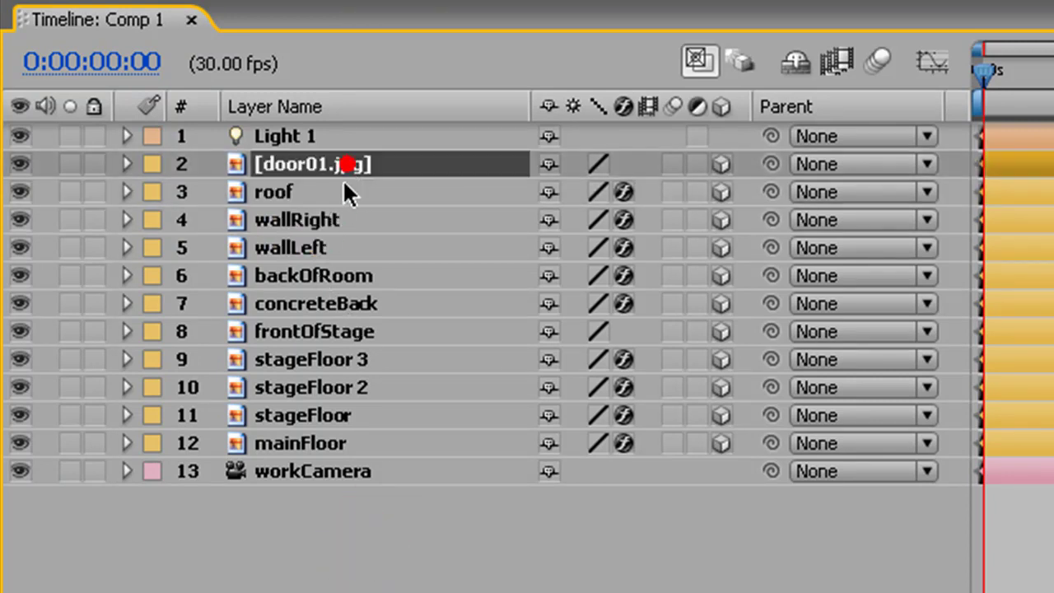
{"action": "left_click", "coordinate": [323, 444], "text": "shift"}
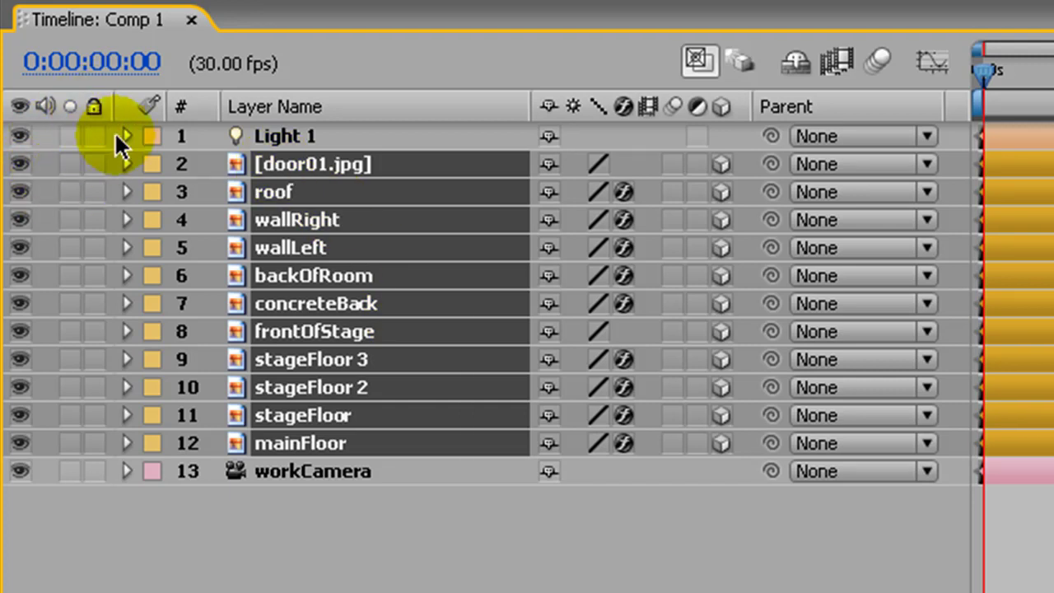
{"action": "left_click", "coordinate": [94, 165]}
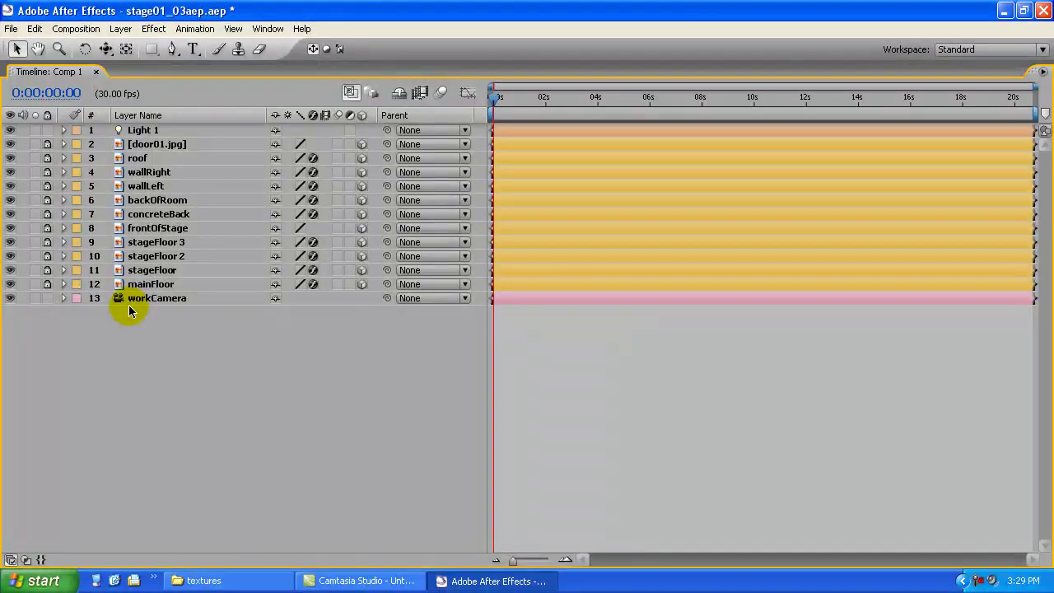
{"action": "key", "text": "grave"}
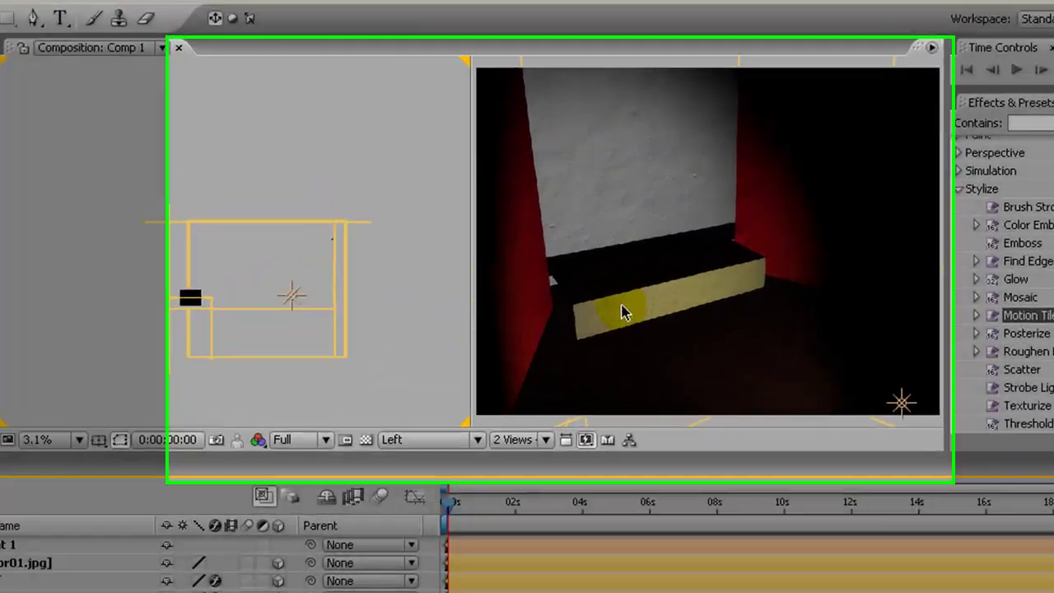
Test the locks by trying to select room surfaces in the workCamera view, and review the layer list for unlocked layers.
{"action": "left_click", "coordinate": [627, 268]}
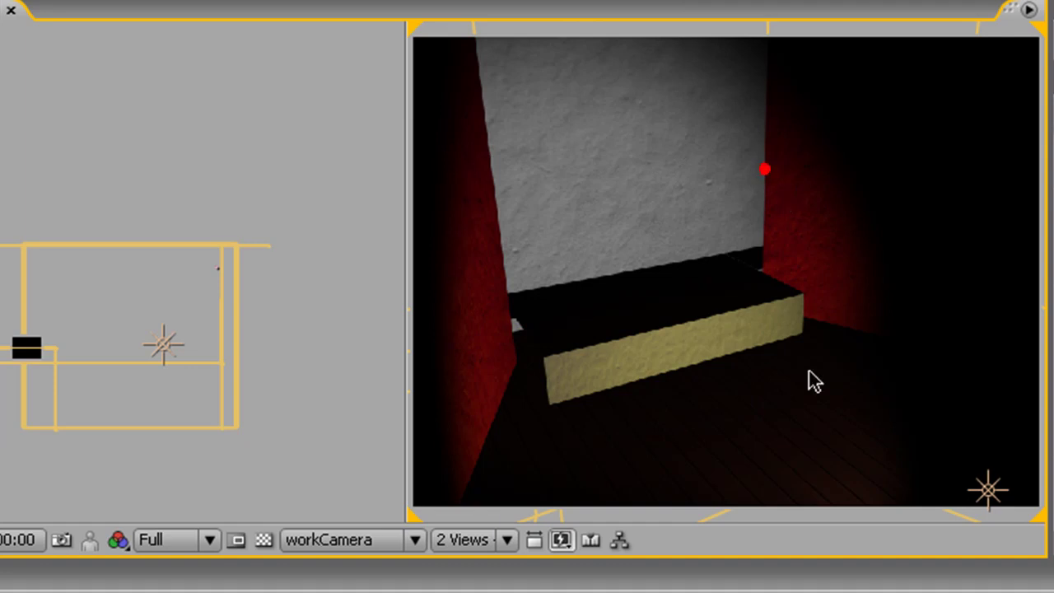
{"action": "left_click", "coordinate": [758, 288]}
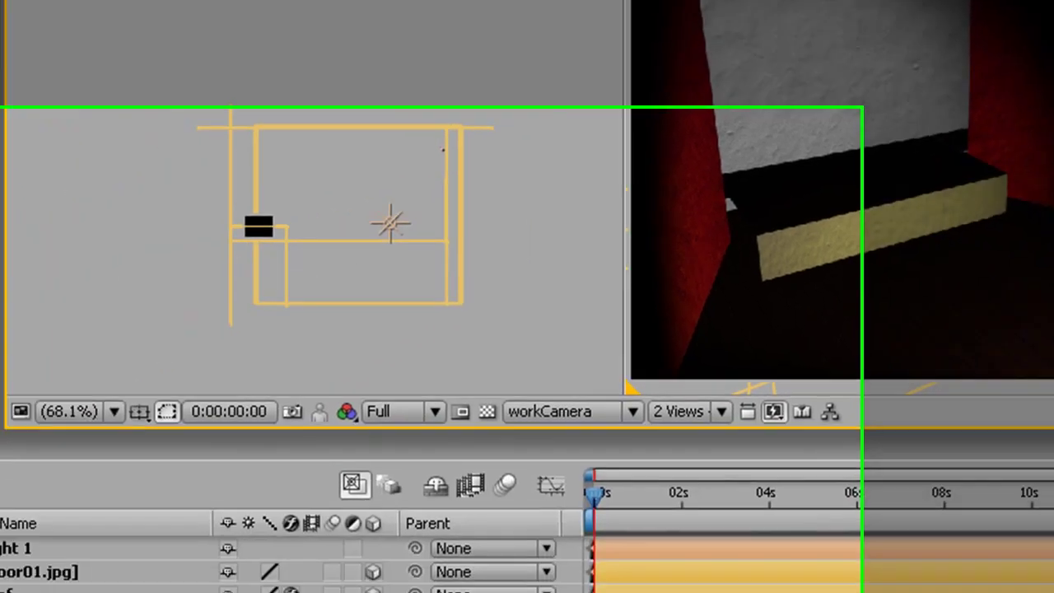
{"action": "scroll", "coordinate": [527, 498], "scroll_direction": "down", "scroll_amount": 3}
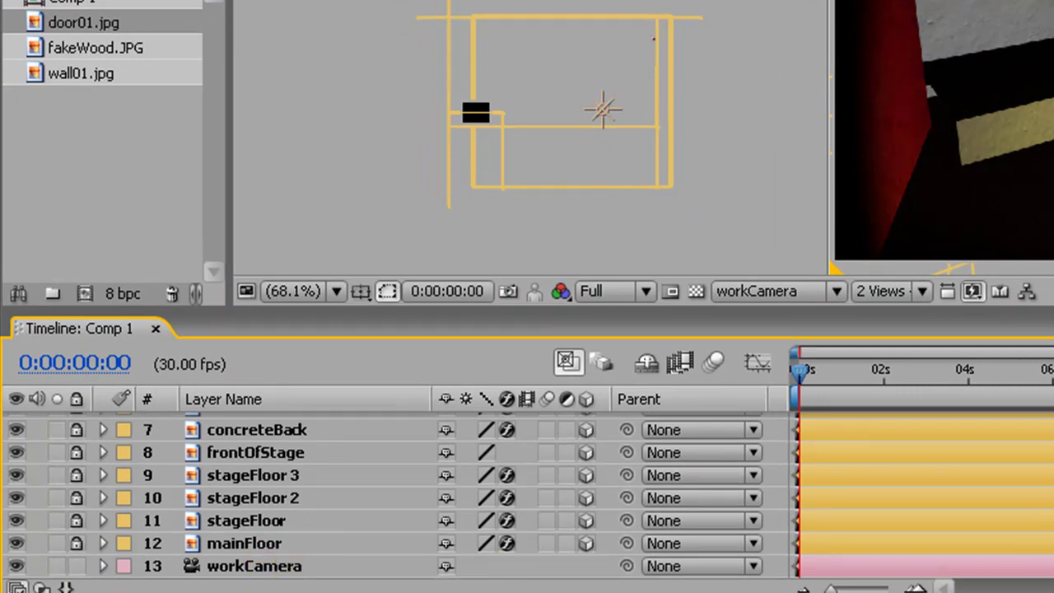
{"action": "scroll", "coordinate": [329, 494], "scroll_direction": "up", "scroll_amount": 3}
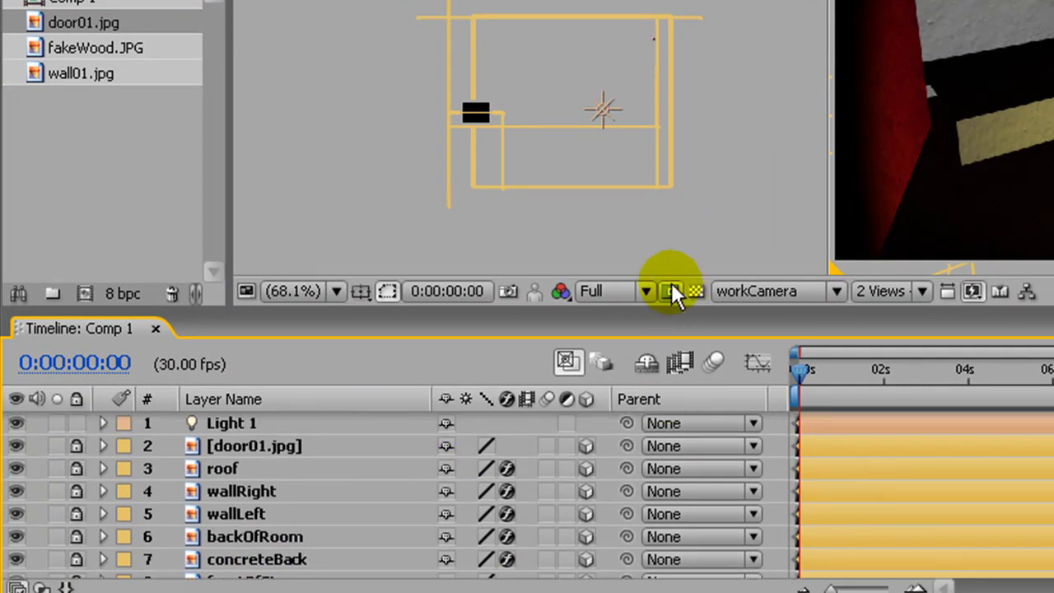
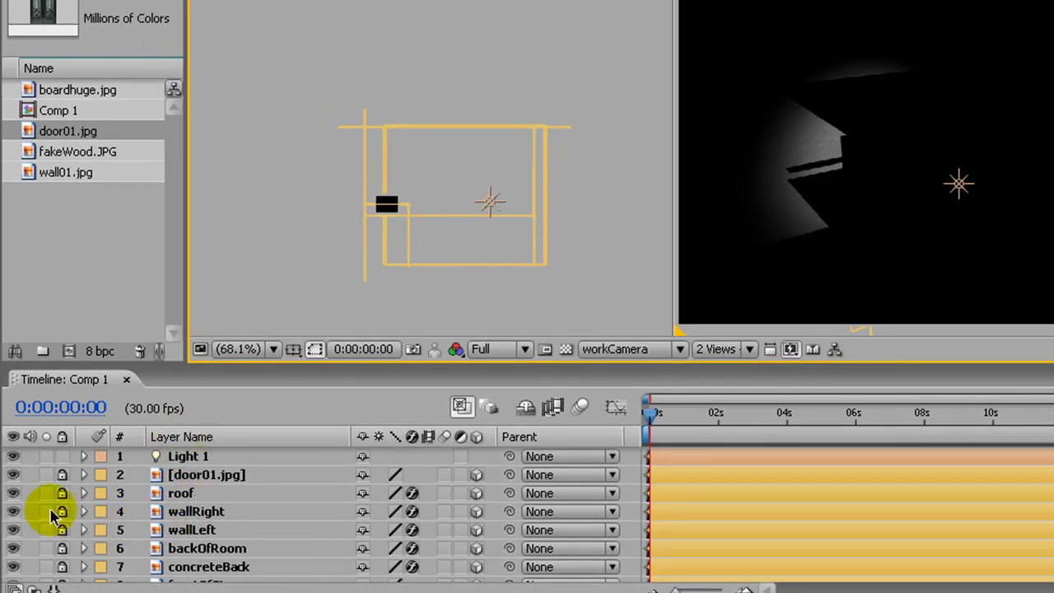
Hide the roof and backOfRoom layers and orbit the workCamera view to look straight into the room at the stage.
{"action": "left_click", "coordinate": [12, 494]}
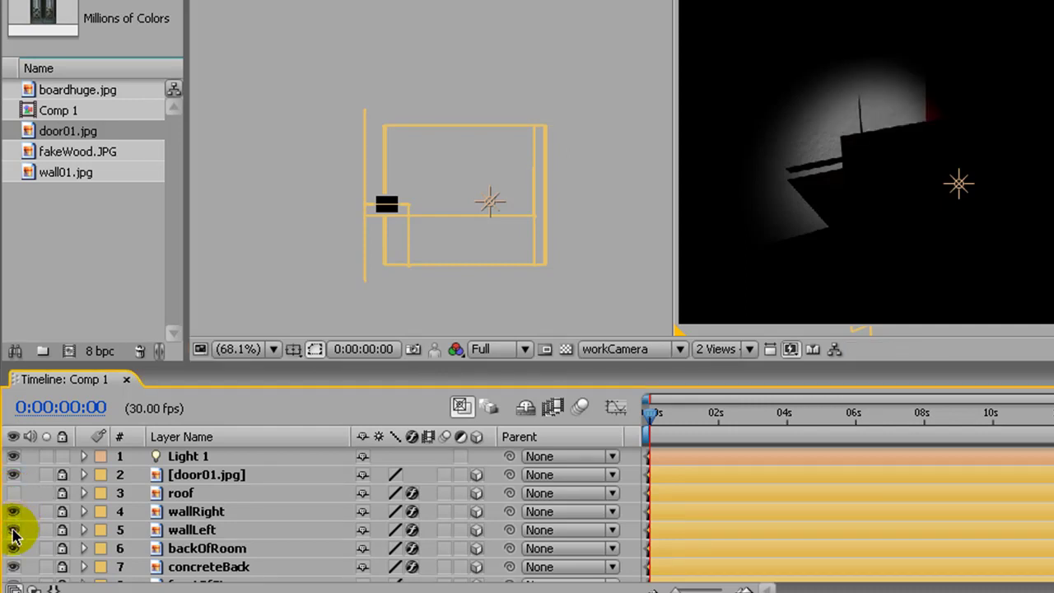
{"action": "left_click", "coordinate": [13, 548]}
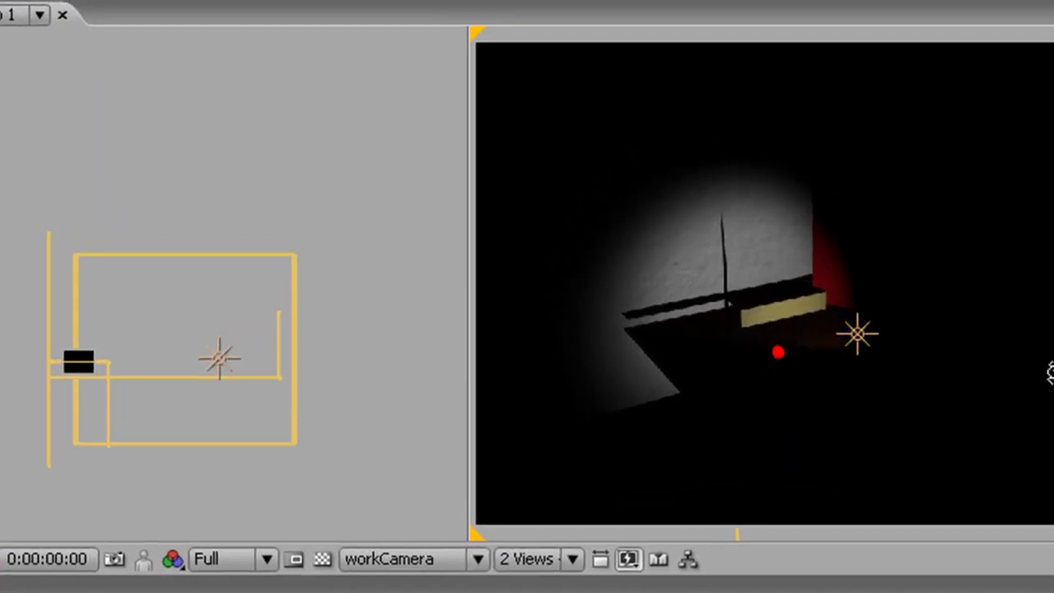
{"action": "left_click_drag", "start_coordinate": [778, 352], "coordinate": [1052, 373]}
{"action": "left_click_drag", "start_coordinate": [760, 329], "coordinate": [994, 329]}
{"action": "left_click_drag", "start_coordinate": [913, 310], "coordinate": [571, 304]}
{"action": "left_click_drag", "start_coordinate": [1023, 324], "coordinate": [529, 303]}
{"action": "left_click_drag", "start_coordinate": [939, 325], "coordinate": [831, 323]}
{"action": "left_click", "coordinate": [442, 340]}
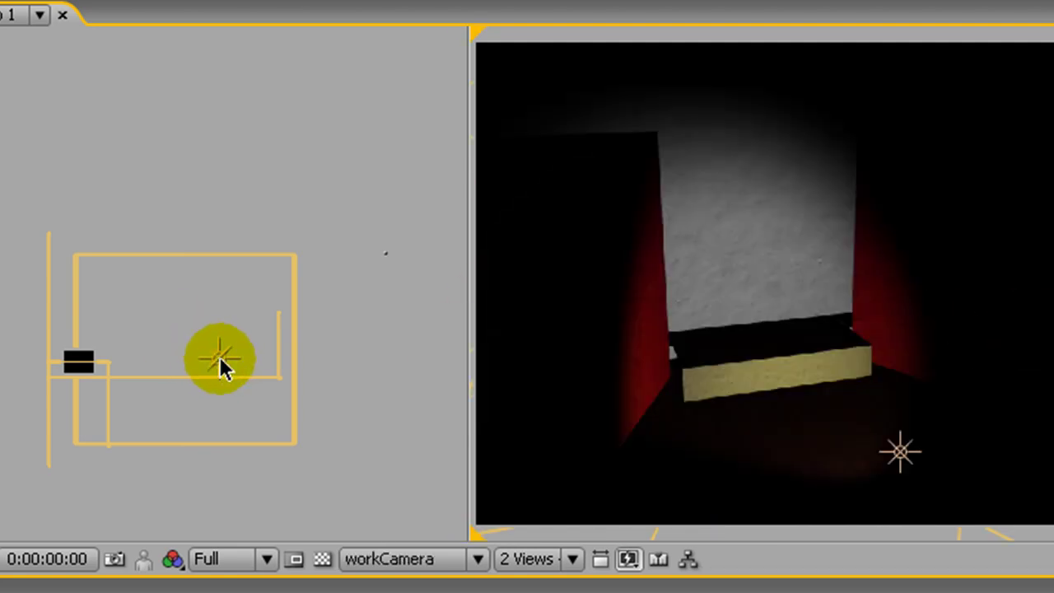
Select Light 1 and reframe the workCamera view closer on the stage, keeping the light in sight.
{"action": "left_click", "coordinate": [218, 354]}
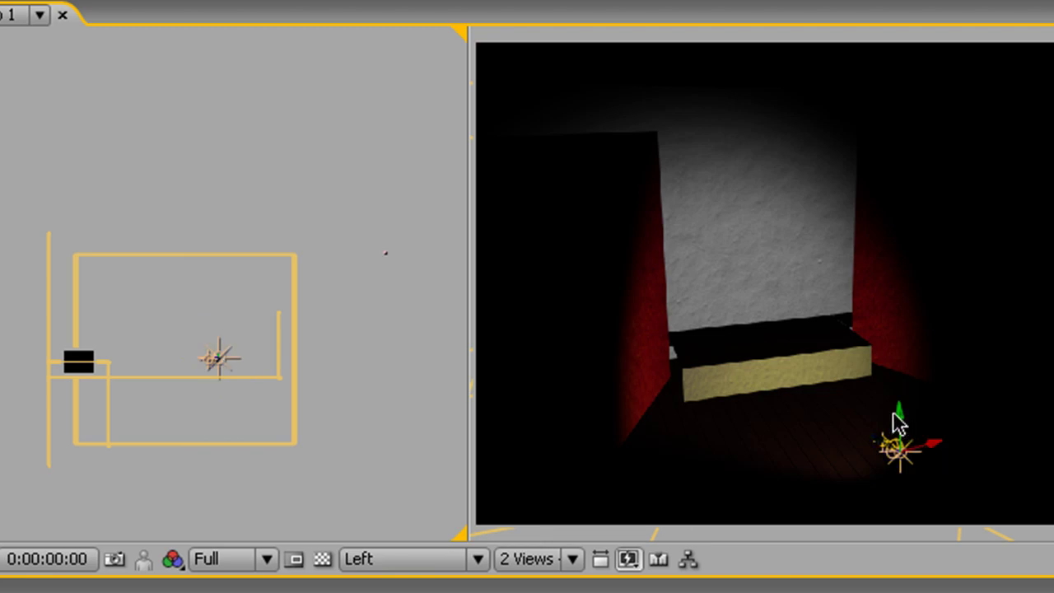
{"action": "left_click", "coordinate": [212, 366]}
{"action": "mouse_move", "coordinate": [852, 439]}
{"action": "left_mouse_down"}
{"action": "mouse_move", "coordinate": [430, 370]}
{"action": "mouse_move", "coordinate": [670, 367]}
{"action": "mouse_move", "coordinate": [828, 391]}
{"action": "left_mouse_up"}
{"action": "left_click_drag", "start_coordinate": [771, 375], "coordinate": [940, 380]}
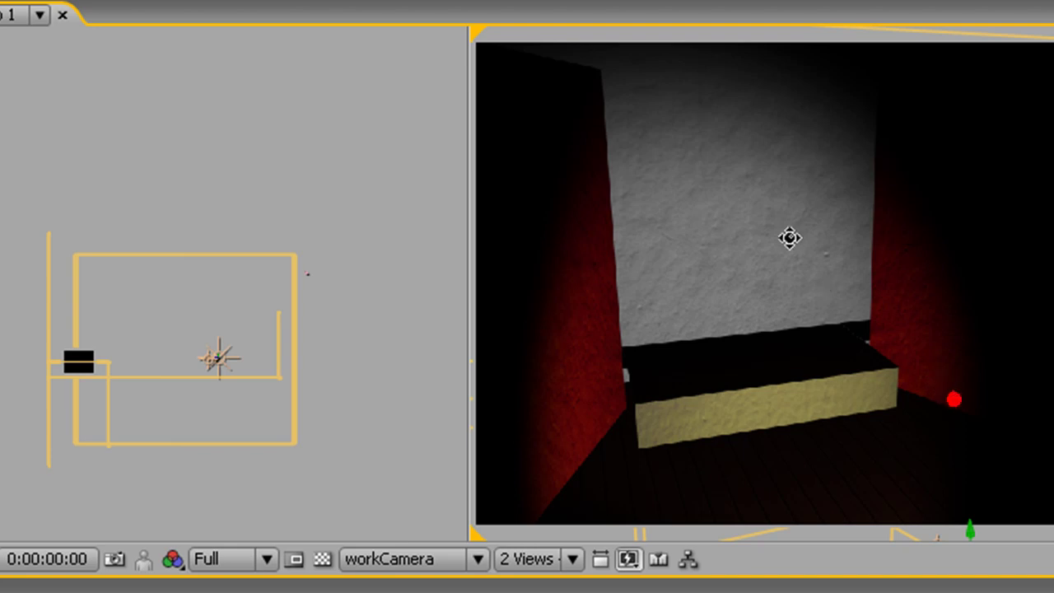
{"action": "left_click_drag", "start_coordinate": [790, 238], "coordinate": [800, 235]}
{"action": "left_click_drag", "start_coordinate": [928, 367], "coordinate": [832, 162]}
{"action": "mouse_move", "coordinate": [884, 347]}
{"action": "left_mouse_down"}
{"action": "mouse_move", "coordinate": [856, 296]}
{"action": "mouse_move", "coordinate": [775, 233]}
{"action": "left_mouse_up"}
{"action": "left_click_drag", "start_coordinate": [804, 287], "coordinate": [699, 143]}
{"action": "left_click_drag", "start_coordinate": [829, 395], "coordinate": [204, 182]}
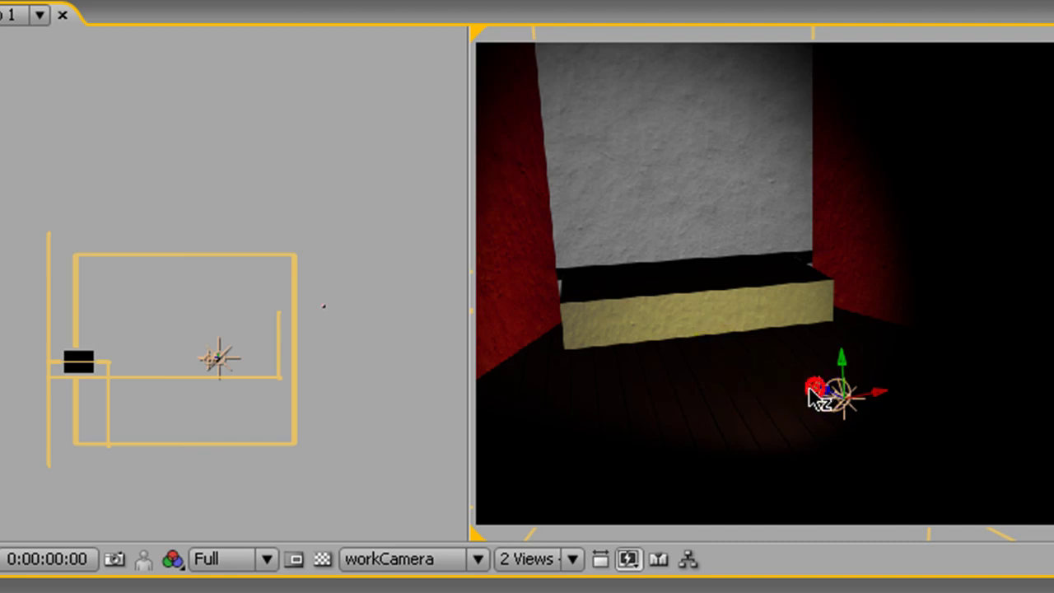
Try moving Light 1 to about 438, 122, -982 and its point of interest to about 325, 90, -713.
{"action": "left_click_drag", "start_coordinate": [815, 397], "coordinate": [1053, 412]}
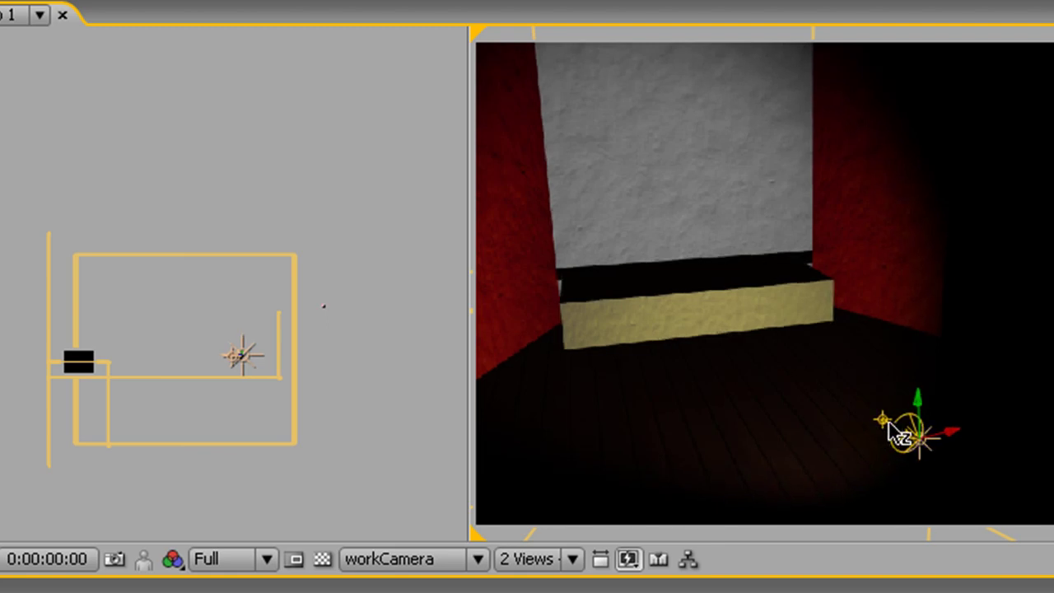
{"action": "left_click_drag", "start_coordinate": [879, 420], "coordinate": [850, 397]}
{"action": "left_click_drag", "start_coordinate": [928, 443], "coordinate": [968, 463]}
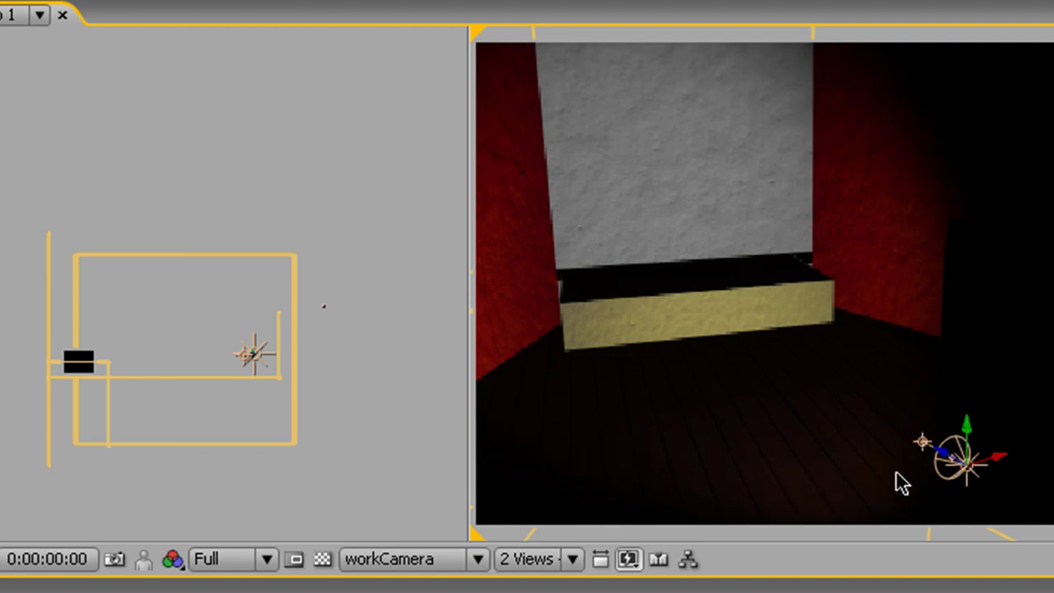
{"action": "mouse_move", "coordinate": [910, 437]}
{"action": "left_mouse_down"}
{"action": "mouse_move", "coordinate": [838, 401]}
{"action": "mouse_move", "coordinate": [816, 414]}
{"action": "mouse_move", "coordinate": [903, 403]}
{"action": "mouse_move", "coordinate": [961, 412]}
{"action": "mouse_move", "coordinate": [911, 423]}
{"action": "mouse_move", "coordinate": [917, 454]}
{"action": "mouse_move", "coordinate": [904, 413]}
{"action": "mouse_move", "coordinate": [964, 406]}
{"action": "mouse_move", "coordinate": [962, 454]}
{"action": "mouse_move", "coordinate": [924, 459]}
{"action": "mouse_move", "coordinate": [861, 414]}
{"action": "mouse_move", "coordinate": [897, 395]}
{"action": "mouse_move", "coordinate": [974, 437]}
{"action": "mouse_move", "coordinate": [927, 451]}
{"action": "mouse_move", "coordinate": [875, 440]}
{"action": "mouse_move", "coordinate": [966, 416]}
{"action": "mouse_move", "coordinate": [971, 436]}
{"action": "mouse_move", "coordinate": [905, 437]}
{"action": "mouse_move", "coordinate": [894, 424]}
{"action": "left_mouse_up"}
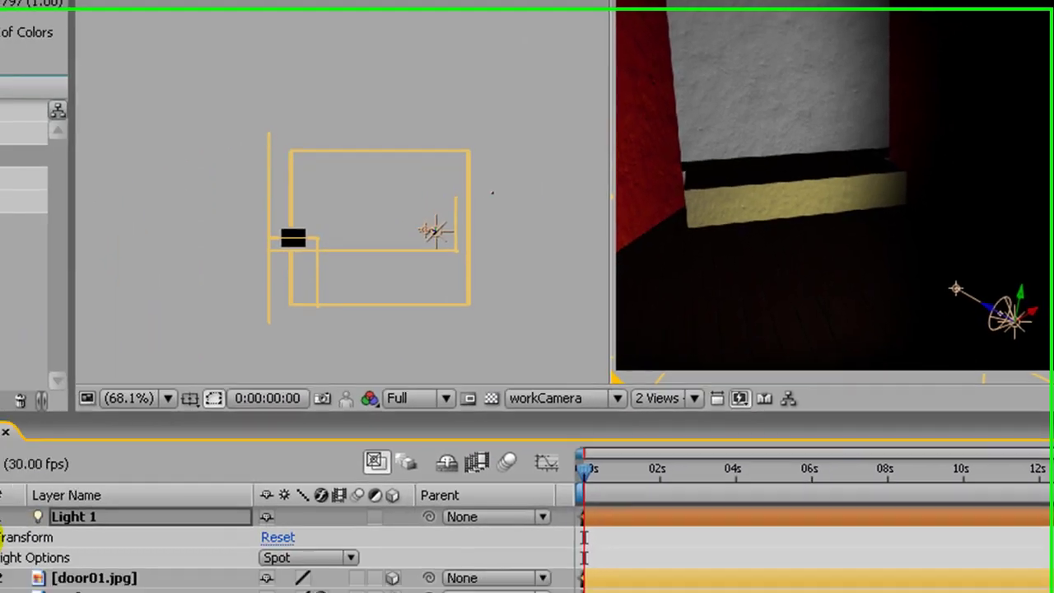
Try setting Light 1's orientation to 350°, 18°, 0°, and reset the light's transform.
{"action": "left_click", "coordinate": [28, 503]}
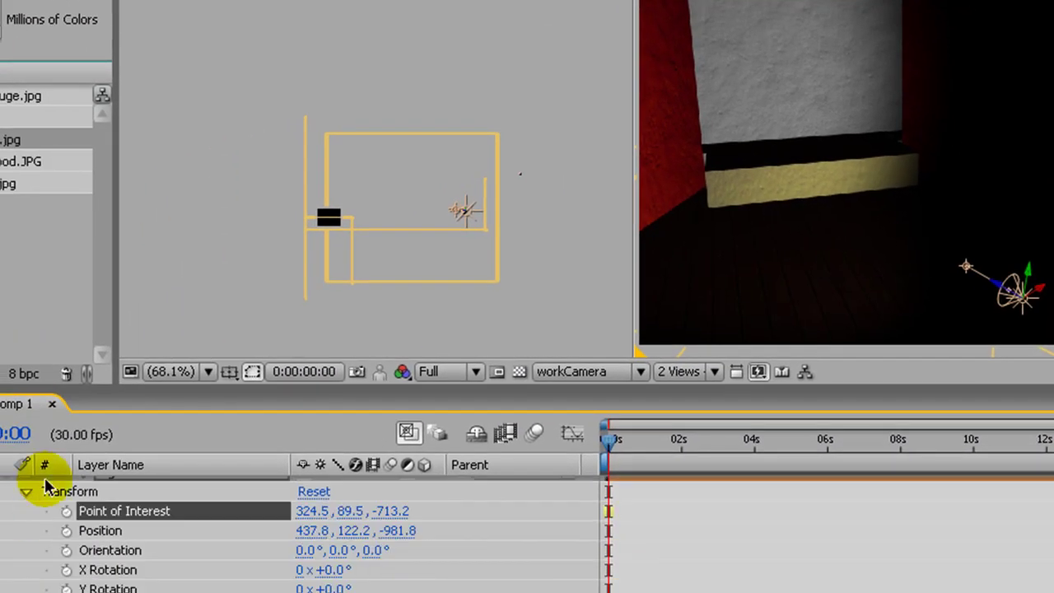
{"action": "left_click", "coordinate": [138, 549]}
{"action": "mouse_move", "coordinate": [301, 549]}
{"action": "left_mouse_down"}
{"action": "mouse_move", "coordinate": [447, 548]}
{"action": "mouse_move", "coordinate": [287, 550]}
{"action": "left_mouse_up"}
{"action": "left_click_drag", "start_coordinate": [358, 550], "coordinate": [377, 550]}
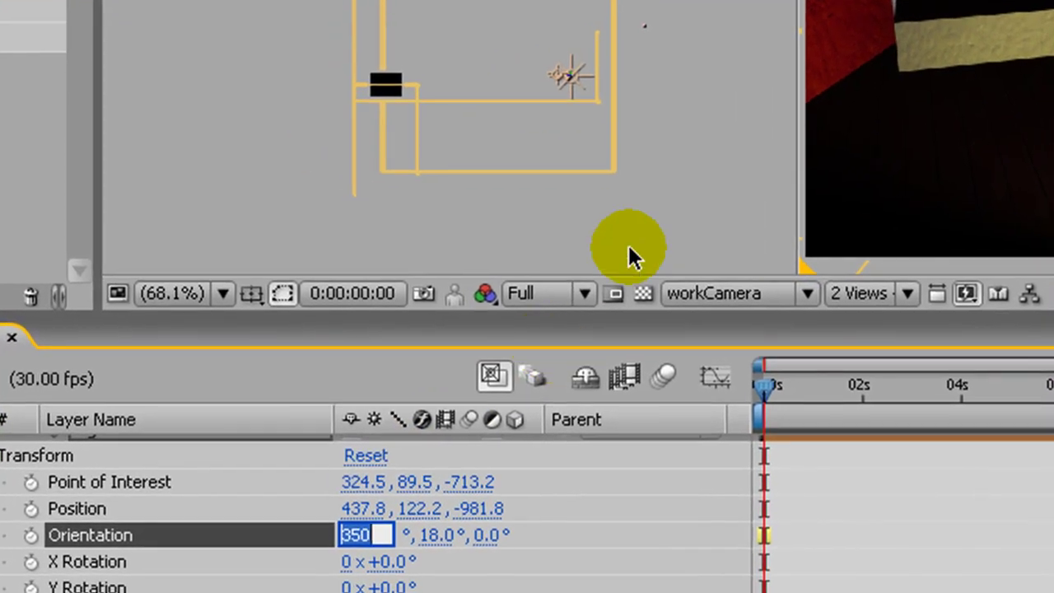
{"action": "left_click", "coordinate": [534, 309]}
{"action": "left_click", "coordinate": [665, 212]}
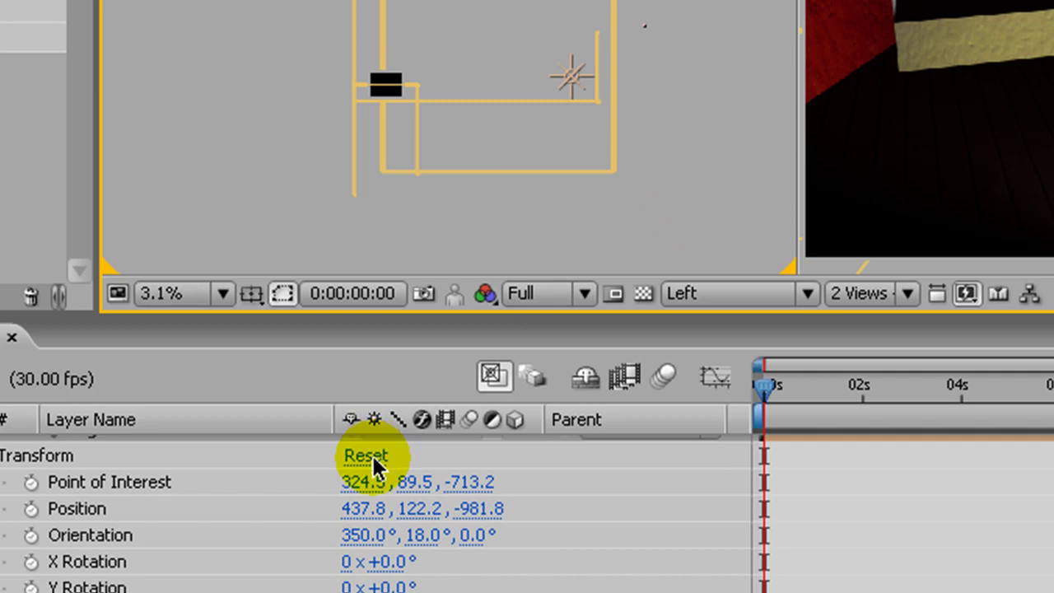
{"action": "left_click", "coordinate": [371, 459]}
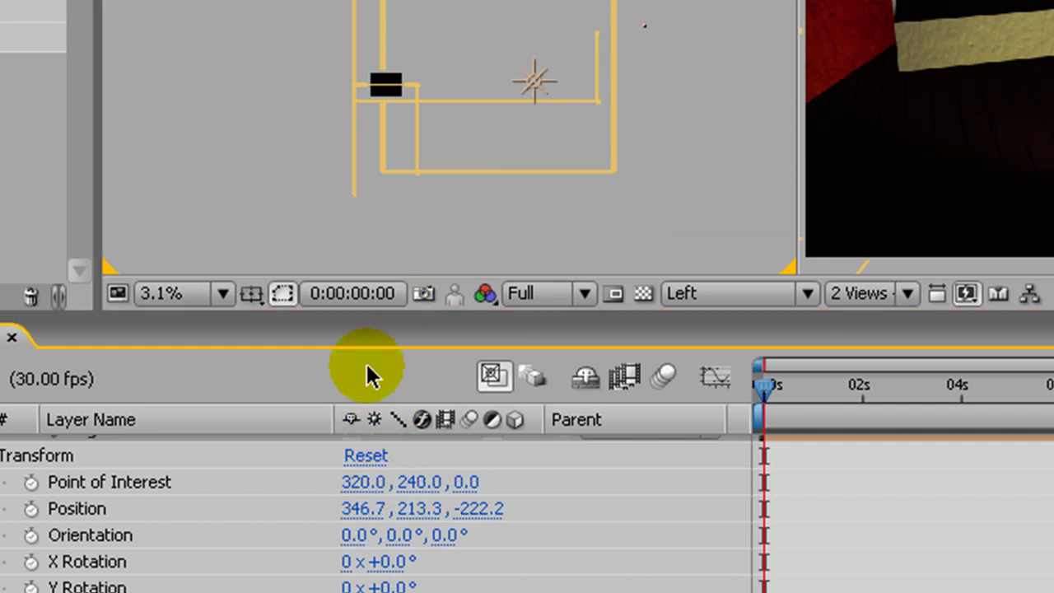
Move Light 1 above the stage to about -39, -1688, 2718 and aim its point of interest down at about -65, -798, 3244.
{"action": "left_click", "coordinate": [535, 80]}
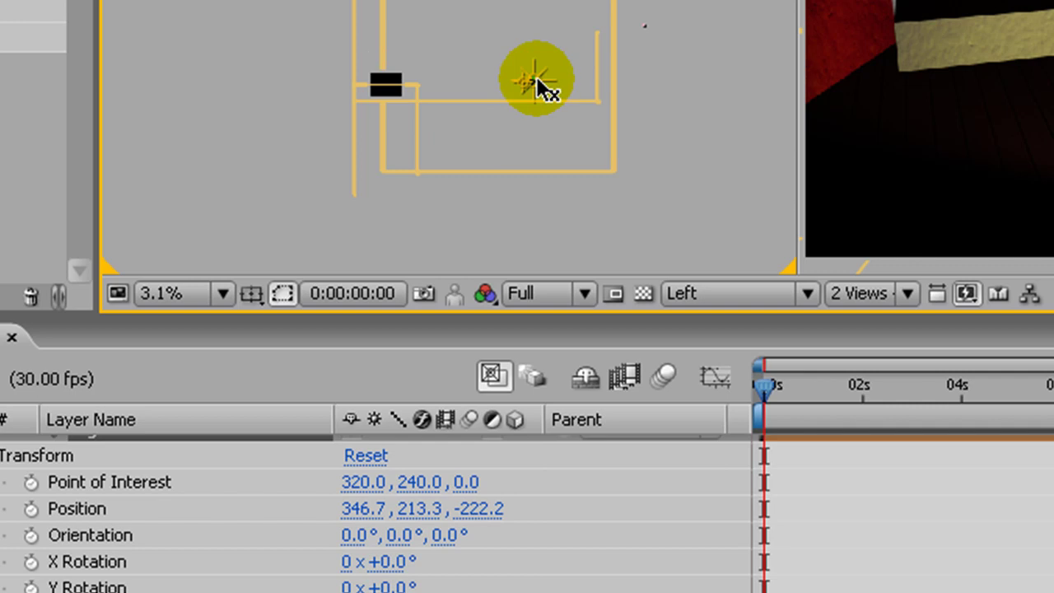
{"action": "left_click", "coordinate": [535, 80]}
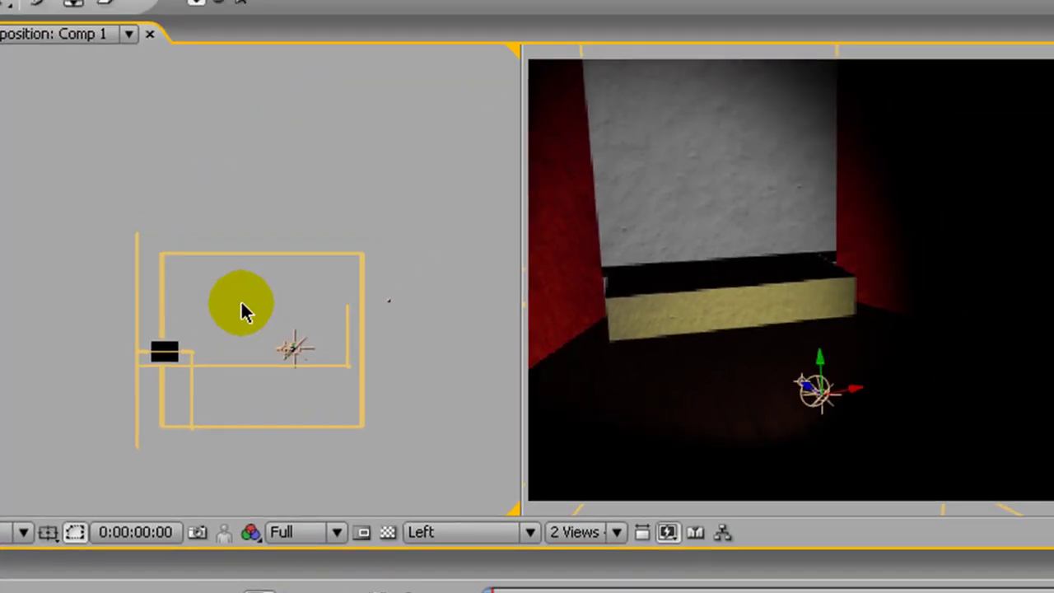
{"action": "key", "text": "z"}
{"action": "left_click", "coordinate": [274, 355]}
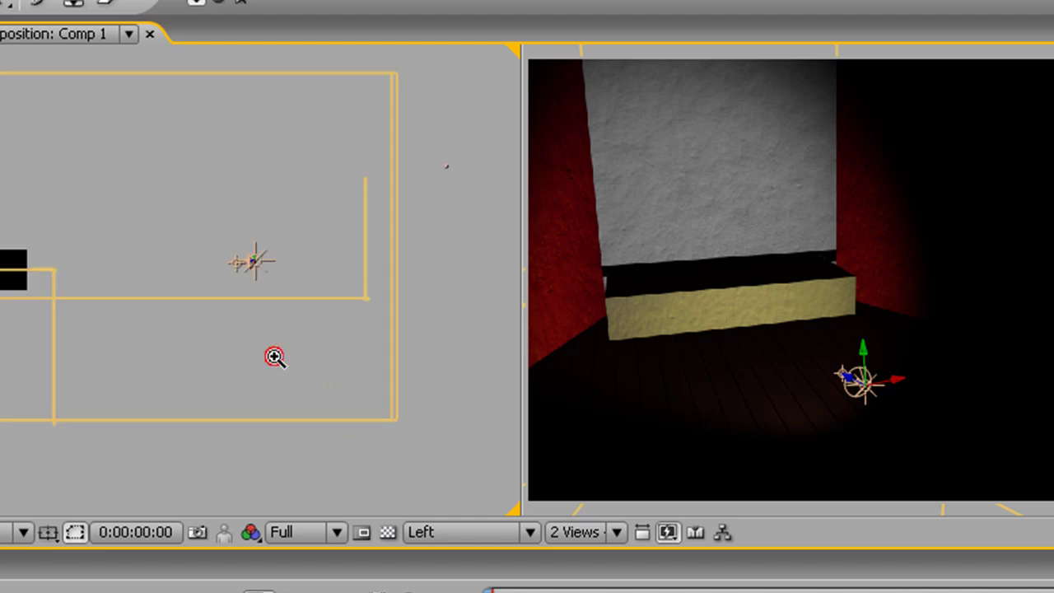
{"action": "key", "text": "v"}
{"action": "left_click_drag", "start_coordinate": [191, 280], "coordinate": [278, 363]}
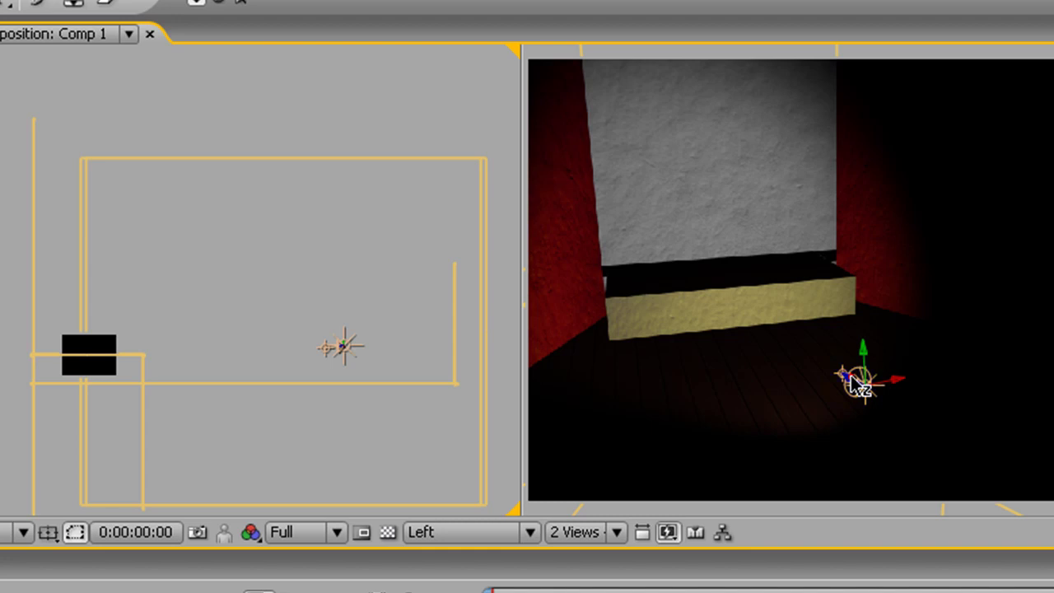
{"action": "left_click_drag", "start_coordinate": [856, 386], "coordinate": [613, 251]}
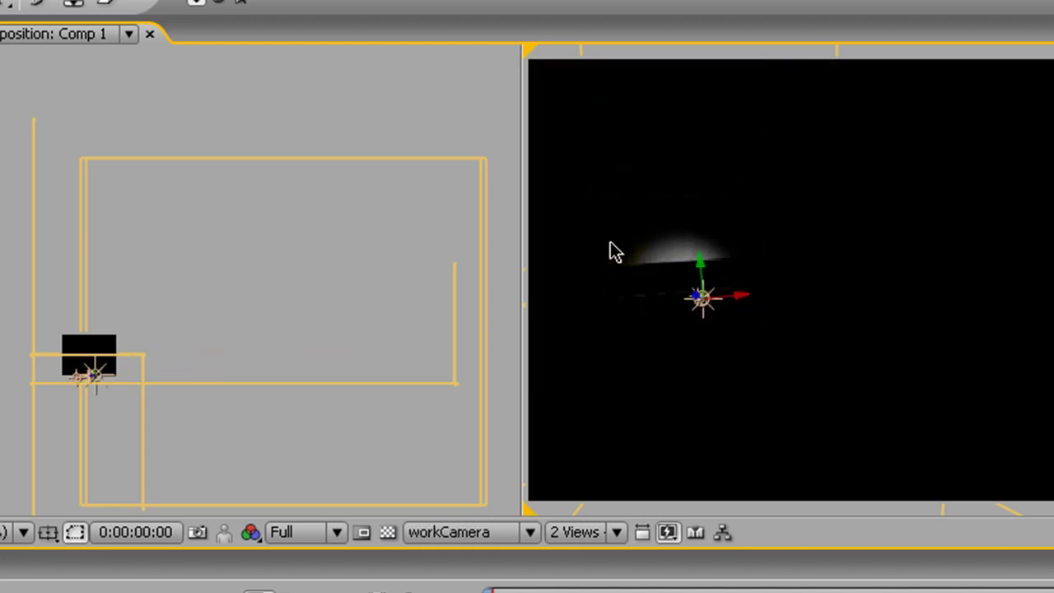
{"action": "left_click_drag", "start_coordinate": [706, 272], "coordinate": [637, 64]}
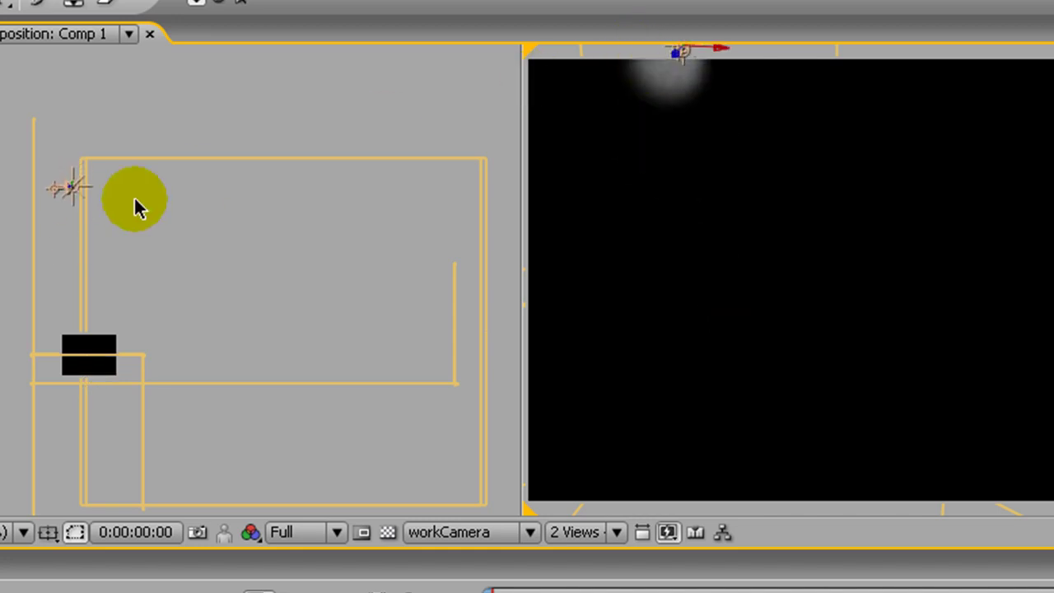
{"action": "mouse_move", "coordinate": [52, 193]}
{"action": "left_mouse_down"}
{"action": "mouse_move", "coordinate": [47, 213]}
{"action": "mouse_move", "coordinate": [75, 189]}
{"action": "mouse_move", "coordinate": [53, 197]}
{"action": "mouse_move", "coordinate": [93, 278]}
{"action": "mouse_move", "coordinate": [141, 287]}
{"action": "mouse_move", "coordinate": [203, 258]}
{"action": "mouse_move", "coordinate": [151, 304]}
{"action": "mouse_move", "coordinate": [110, 299]}
{"action": "mouse_move", "coordinate": [62, 266]}
{"action": "left_mouse_up"}
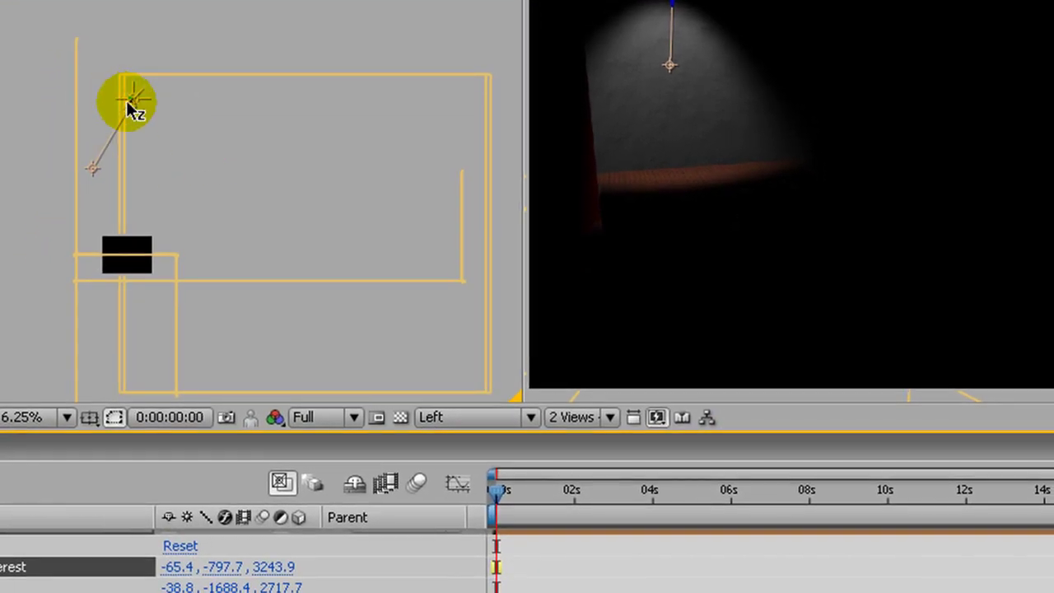
Change the Left view to Top and shift Light 1 sideways over the stage to about X -614.
{"action": "left_click", "coordinate": [493, 417]}
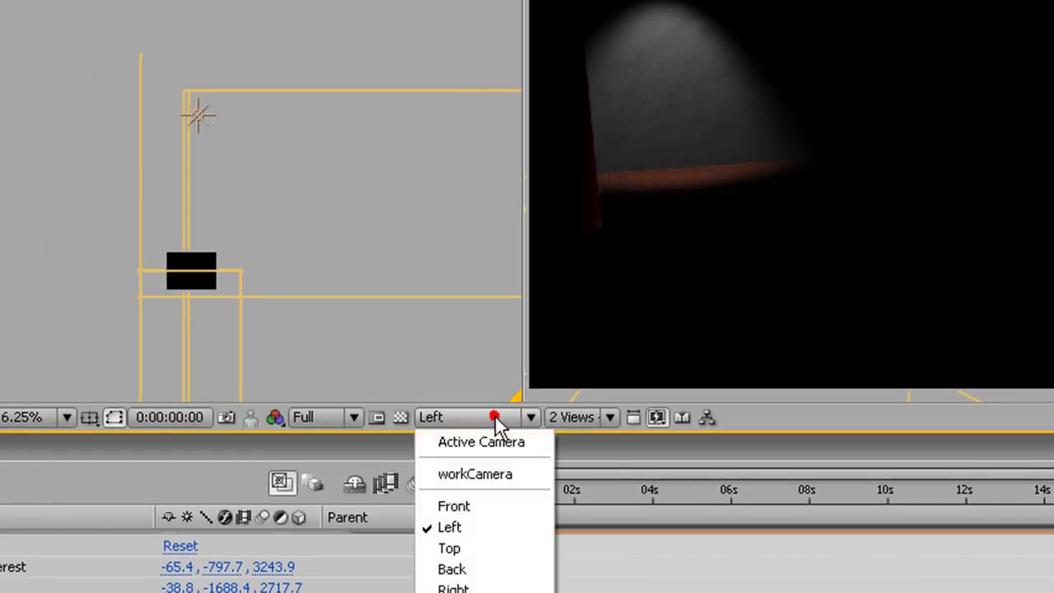
{"action": "left_click", "coordinate": [461, 549]}
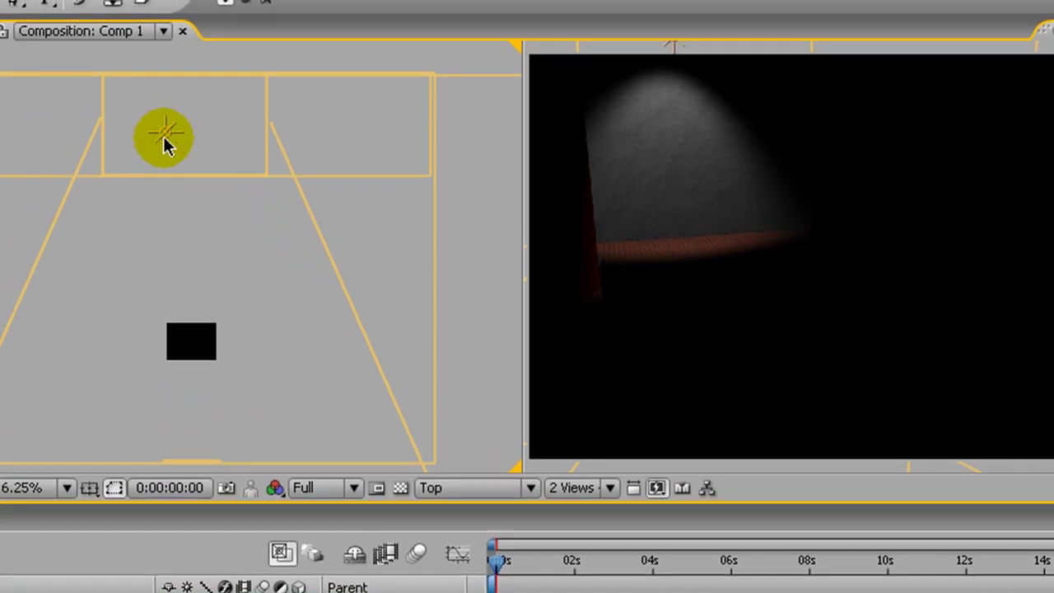
{"action": "left_click", "coordinate": [164, 134]}
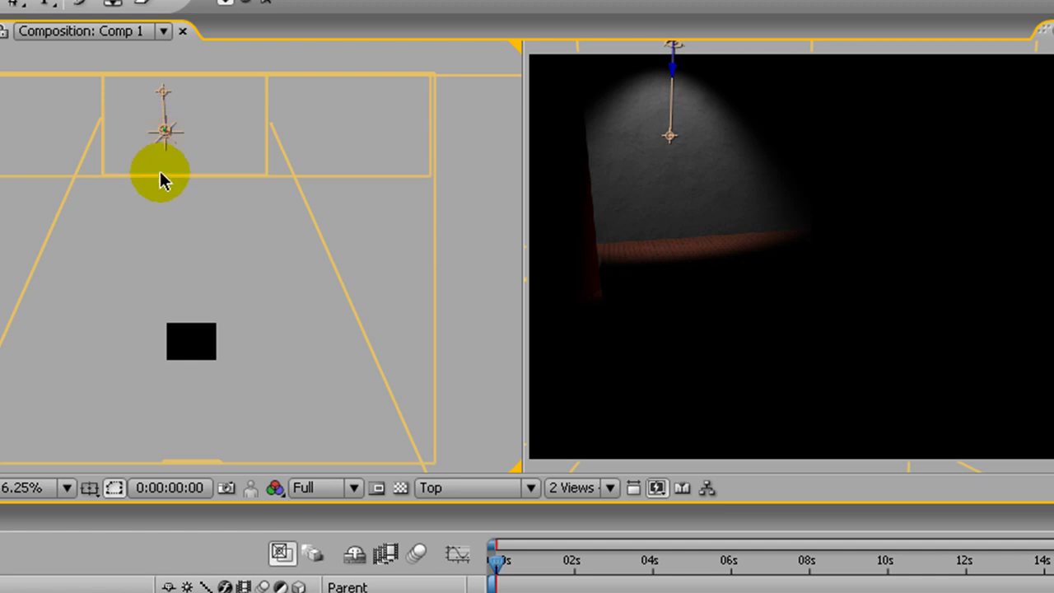
{"action": "left_click_drag", "start_coordinate": [169, 138], "coordinate": [124, 138]}
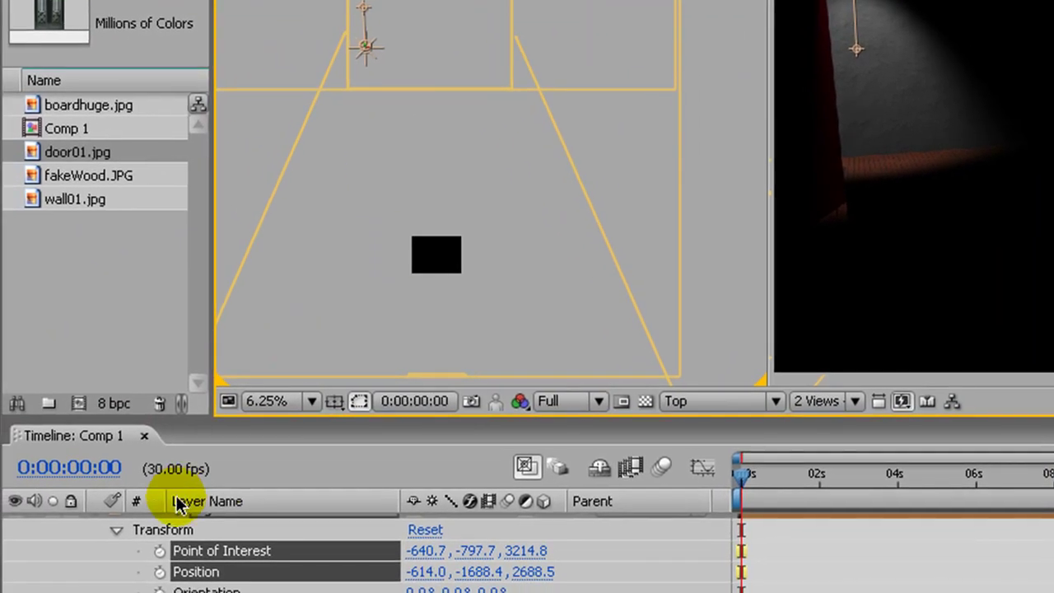
Collapse Light 1's transform properties and rename the layer frontLight.
{"action": "left_click", "coordinate": [115, 530]}
{"action": "scroll", "coordinate": [388, 546], "scroll_direction": "up", "scroll_amount": 1}
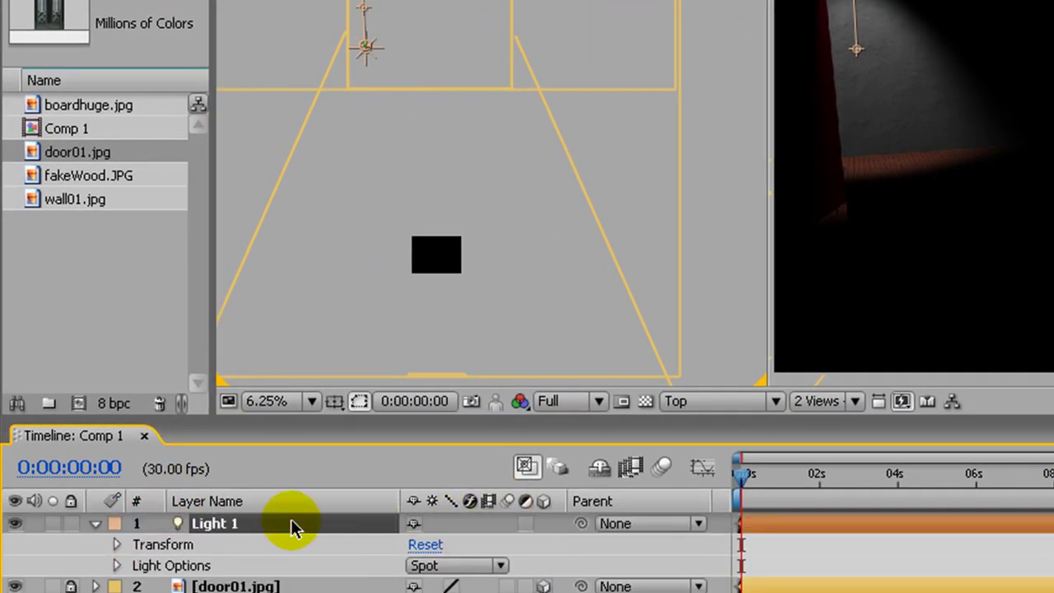
{"action": "key", "text": "Return"}
{"action": "type", "text": "frontLight"}
{"action": "key", "text": "Return"}
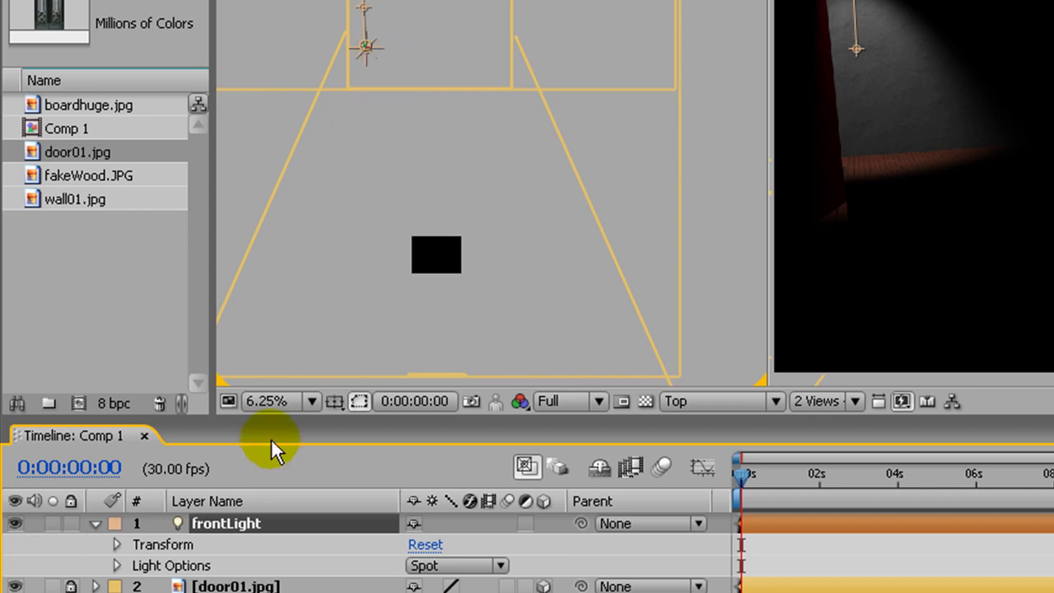
Duplicate frontLight and move the copy across to the opposite side of the stage, at about X 920.
{"action": "key", "text": "ctrl+d"}
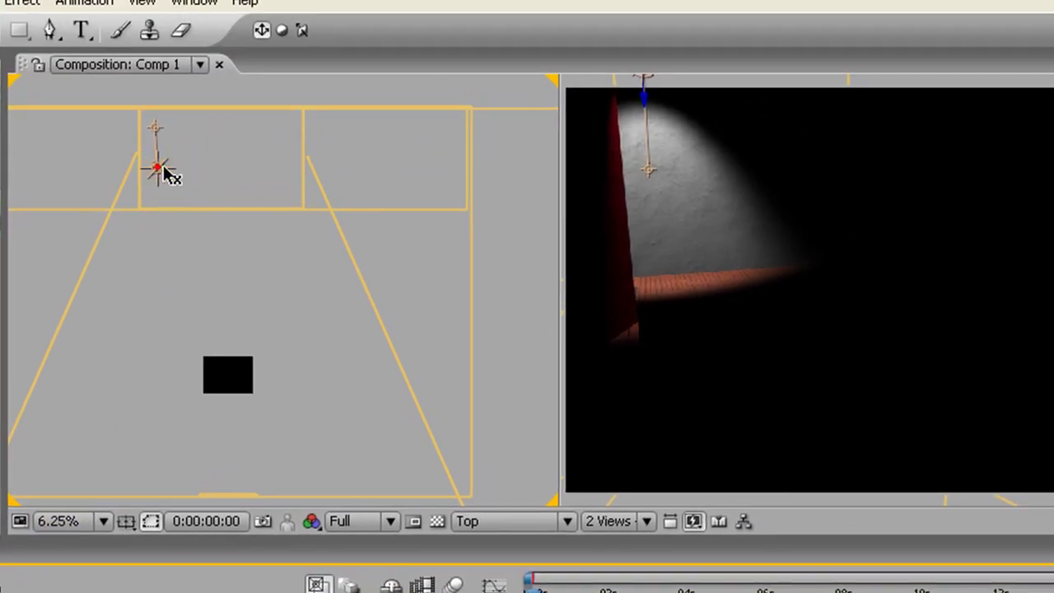
{"action": "left_click_drag", "start_coordinate": [164, 169], "coordinate": [276, 164]}
{"action": "left_click", "coordinate": [159, 169]}
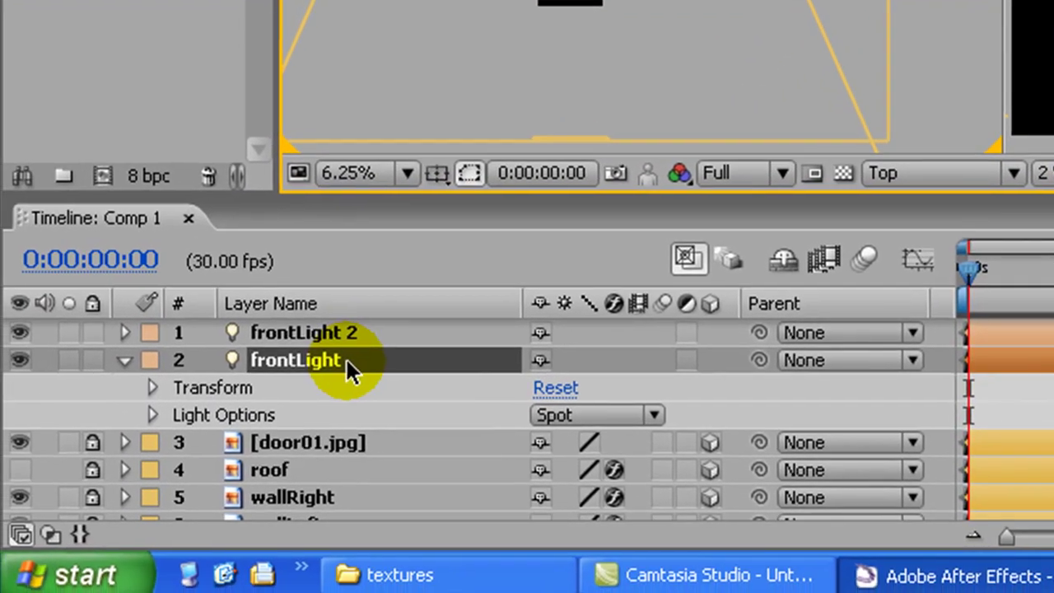
Duplicate both front lights and reorder the layers so frontLight 4 and frontLight 3 sit together above frontLight 2.
{"action": "left_click", "coordinate": [344, 332]}
{"action": "left_click", "coordinate": [333, 363], "text": "shift"}
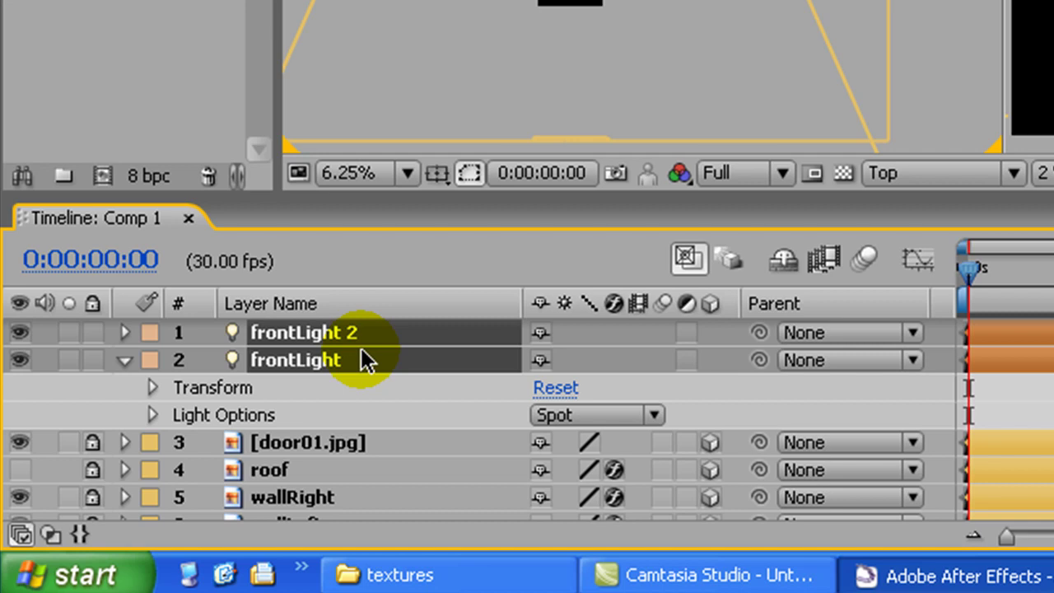
{"action": "key", "text": "ctrl+d"}
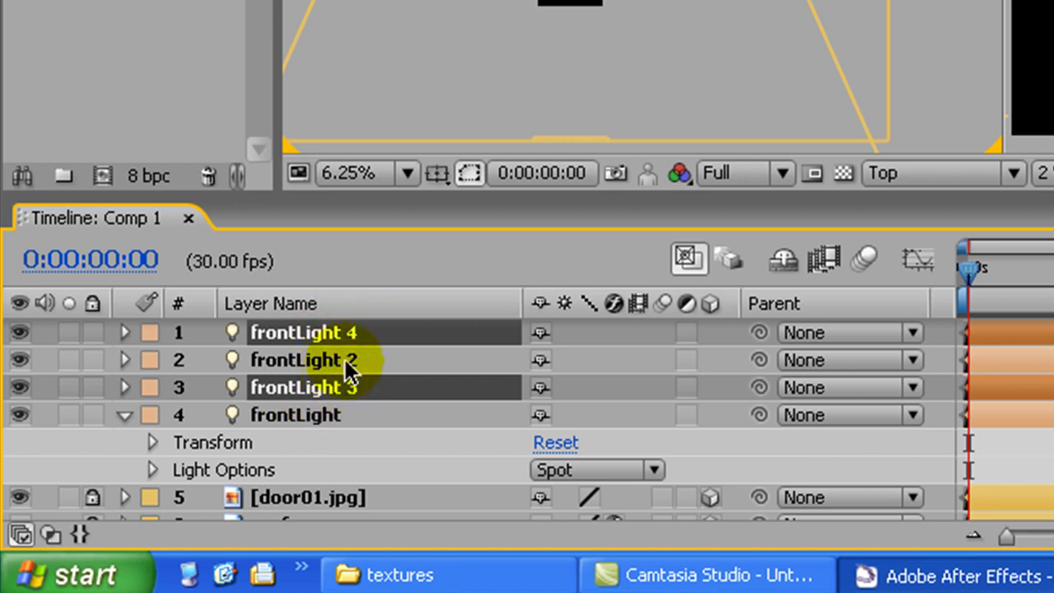
{"action": "left_click", "coordinate": [351, 332]}
{"action": "left_click_drag", "start_coordinate": [349, 333], "coordinate": [346, 360]}
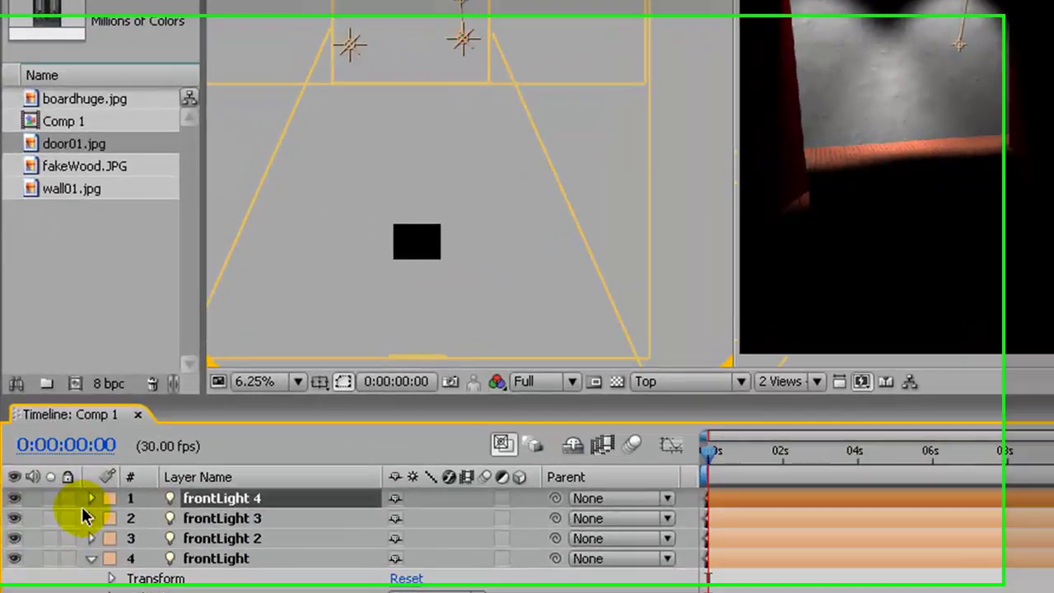
Set frontLight 4's Z position to 1540.3 and its point of interest Z to 3006.5, bringing the light forward.
{"action": "left_click", "coordinate": [63, 457]}
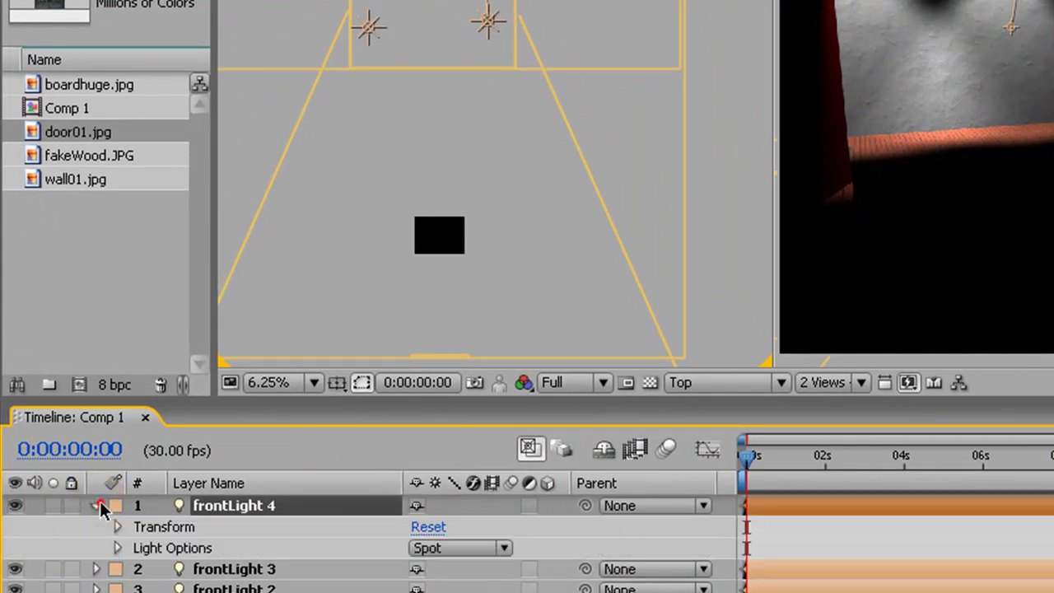
{"action": "left_click", "coordinate": [117, 527]}
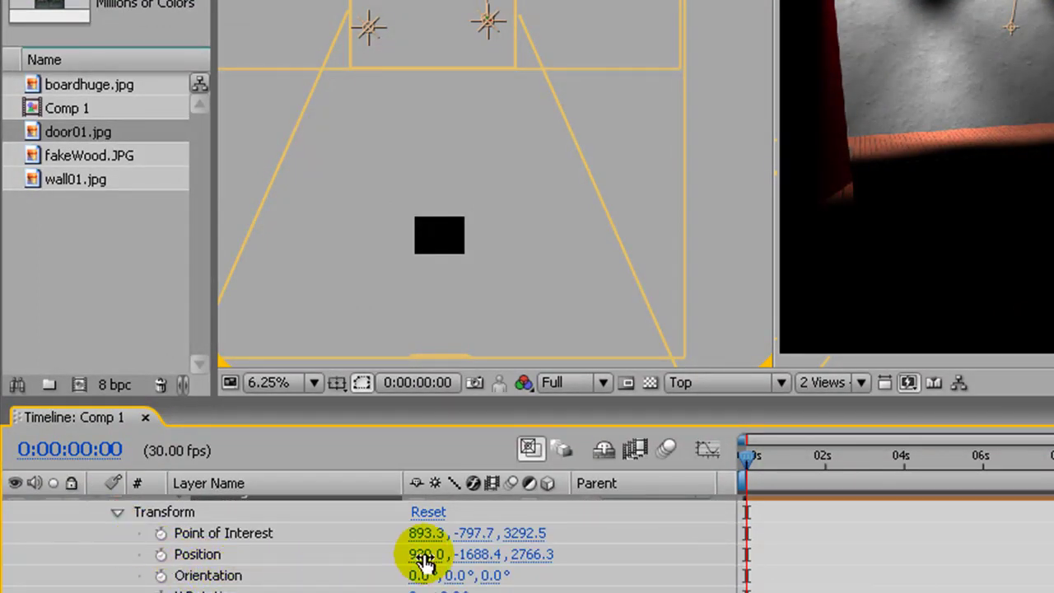
{"action": "left_click_drag", "start_coordinate": [526, 553], "coordinate": [4, 554]}
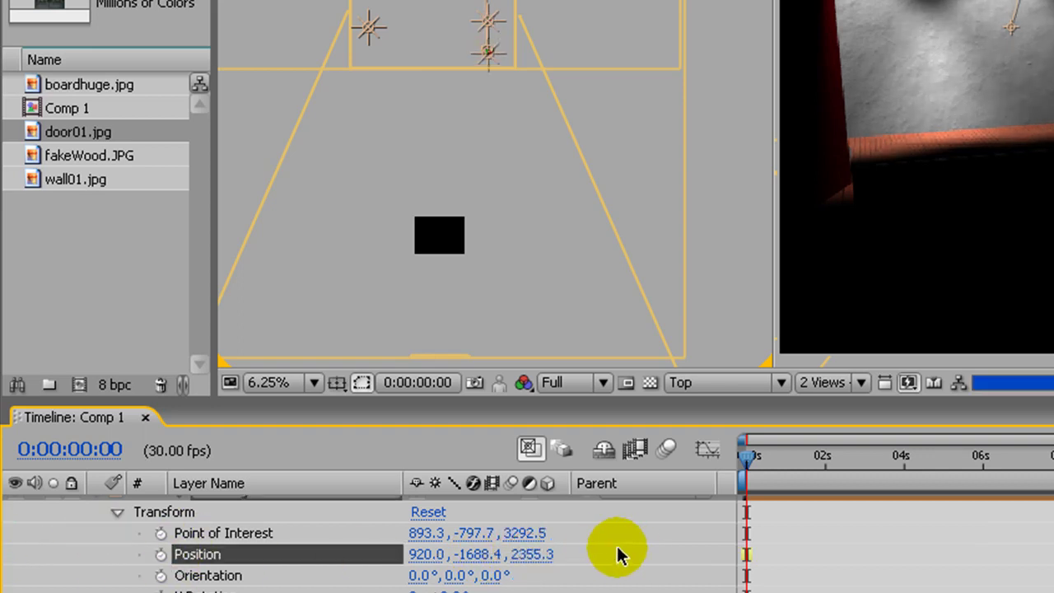
{"action": "left_click_drag", "start_coordinate": [538, 554], "coordinate": [86, 581]}
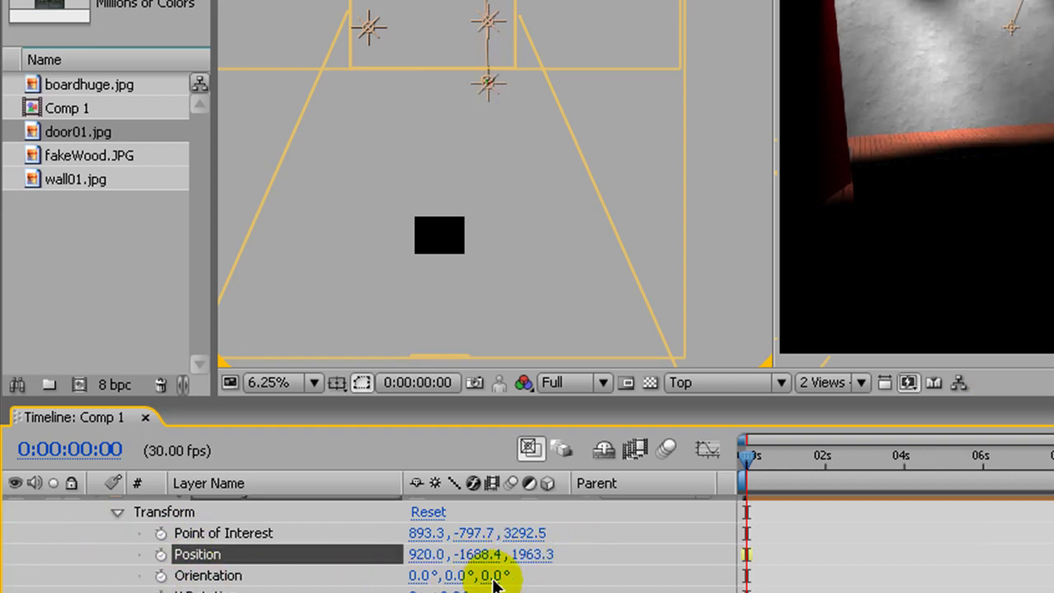
{"action": "left_click_drag", "start_coordinate": [543, 553], "coordinate": [29, 569]}
{"action": "left_click_drag", "start_coordinate": [534, 532], "coordinate": [197, 552]}
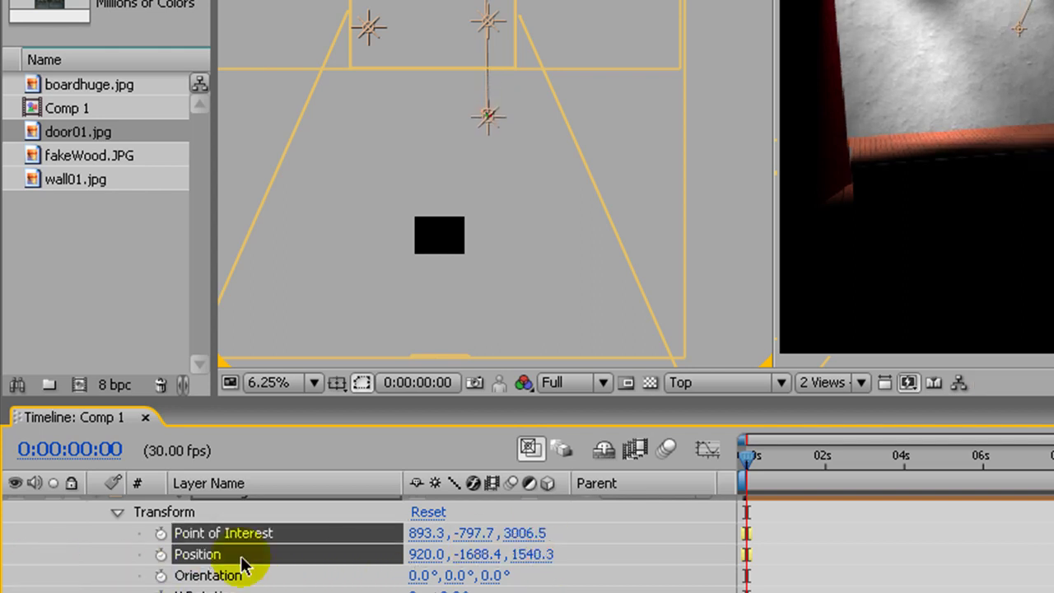
Lower frontLight 4's point of interest onto the stage, to about 916.0, 307.8, 2339.1, and collapse its transform properties.
{"action": "left_click_drag", "start_coordinate": [535, 531], "coordinate": [86, 525]}
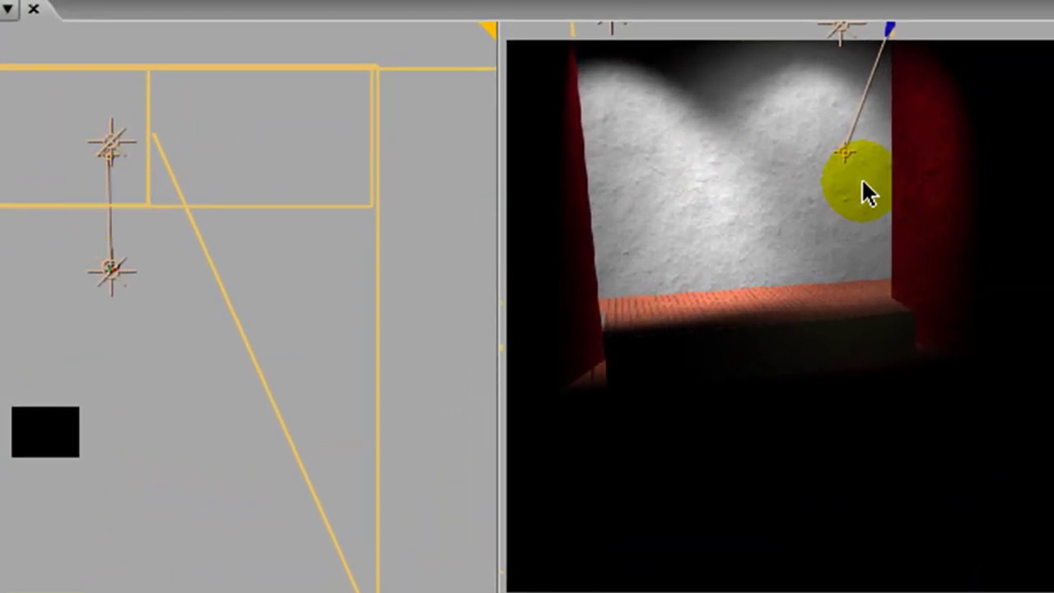
{"action": "left_click_drag", "start_coordinate": [849, 154], "coordinate": [857, 305]}
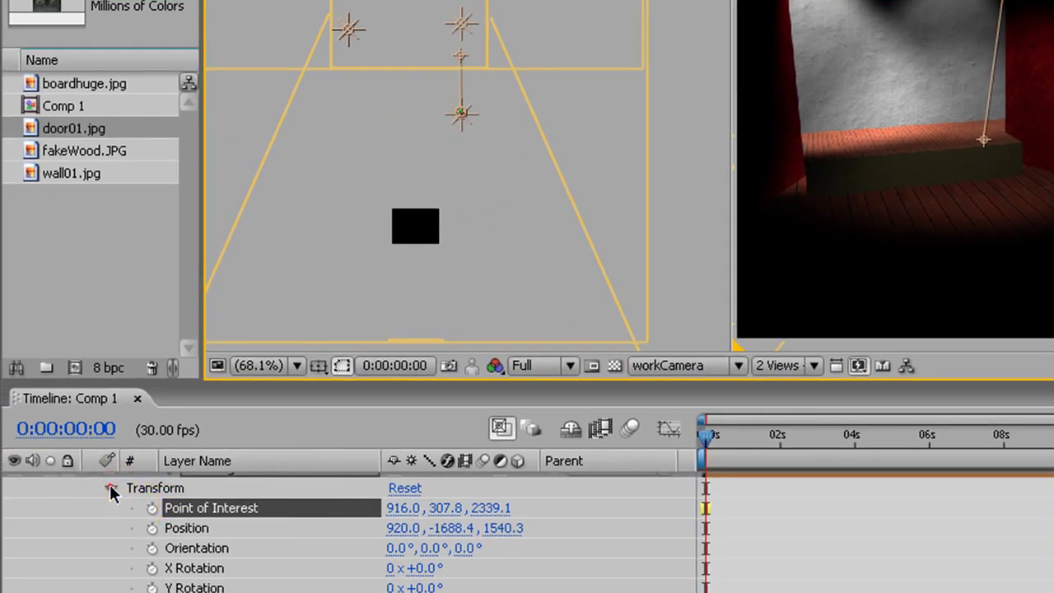
{"action": "left_click", "coordinate": [111, 488]}
{"action": "scroll", "coordinate": [369, 544], "scroll_direction": "up", "scroll_amount": 1}
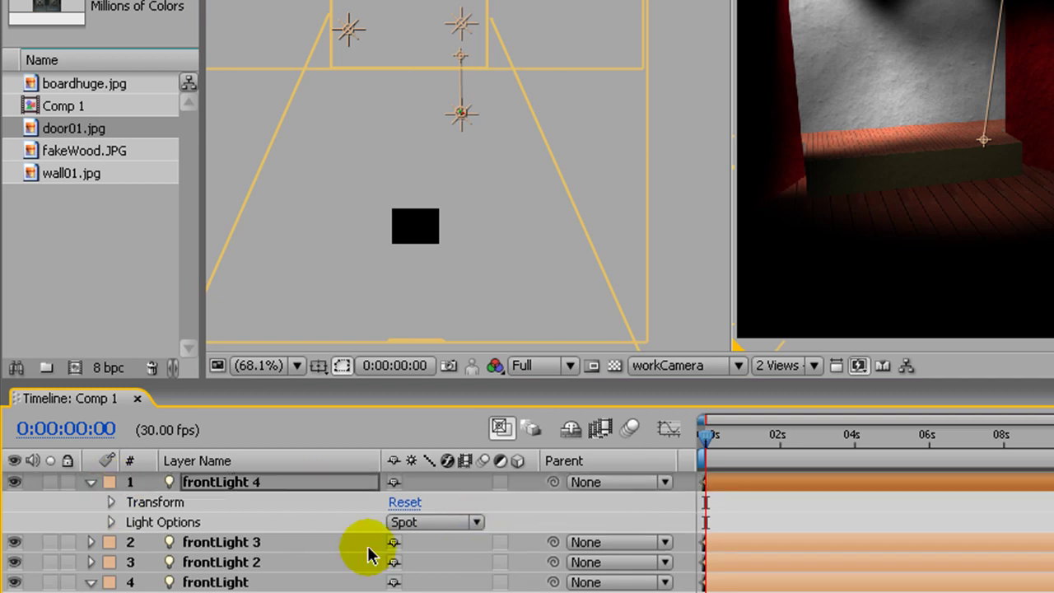
Bring frontLight 3 forward level with frontLight 4 and move its point of interest to about -624.7, -797.7, 1918.8.
{"action": "left_click", "coordinate": [234, 545]}
{"action": "left_click", "coordinate": [93, 543]}
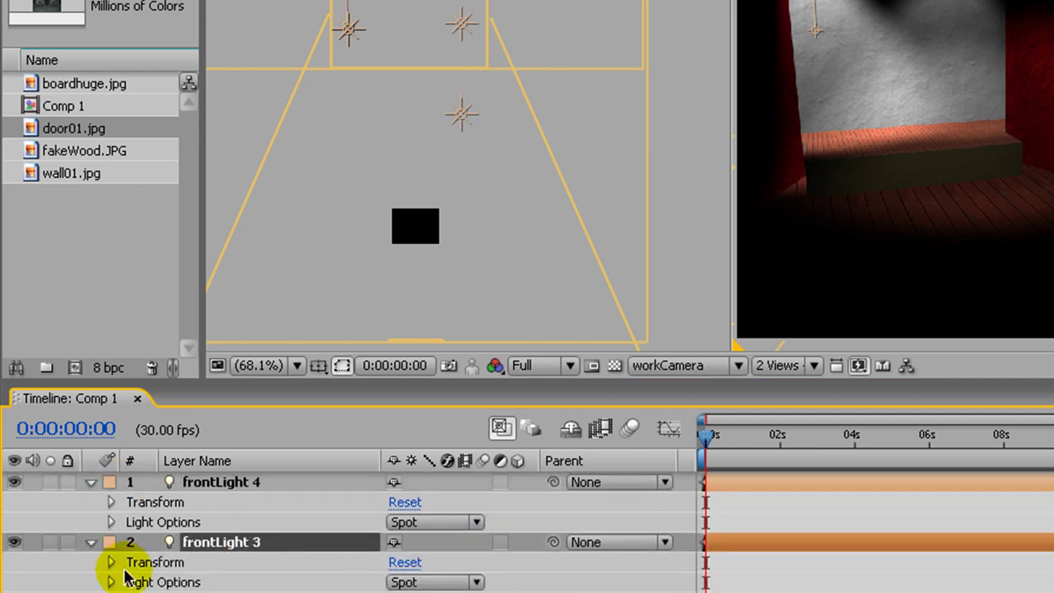
{"action": "left_click", "coordinate": [111, 561]}
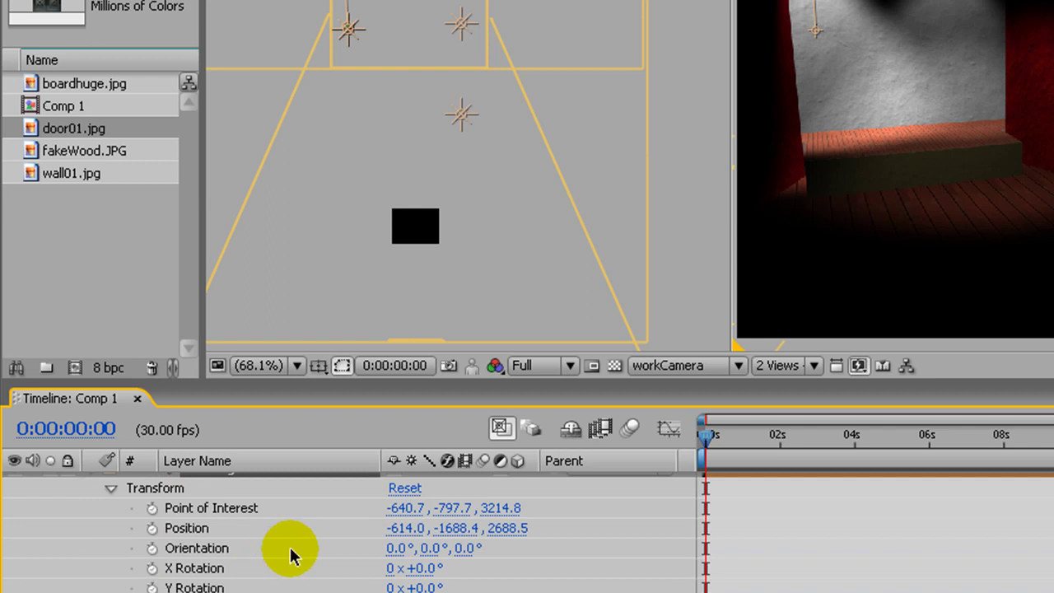
{"action": "left_click_drag", "start_coordinate": [500, 535], "coordinate": [4, 518]}
{"action": "left_click_drag", "start_coordinate": [513, 529], "coordinate": [172, 533]}
{"action": "left_click_drag", "start_coordinate": [520, 533], "coordinate": [12, 527]}
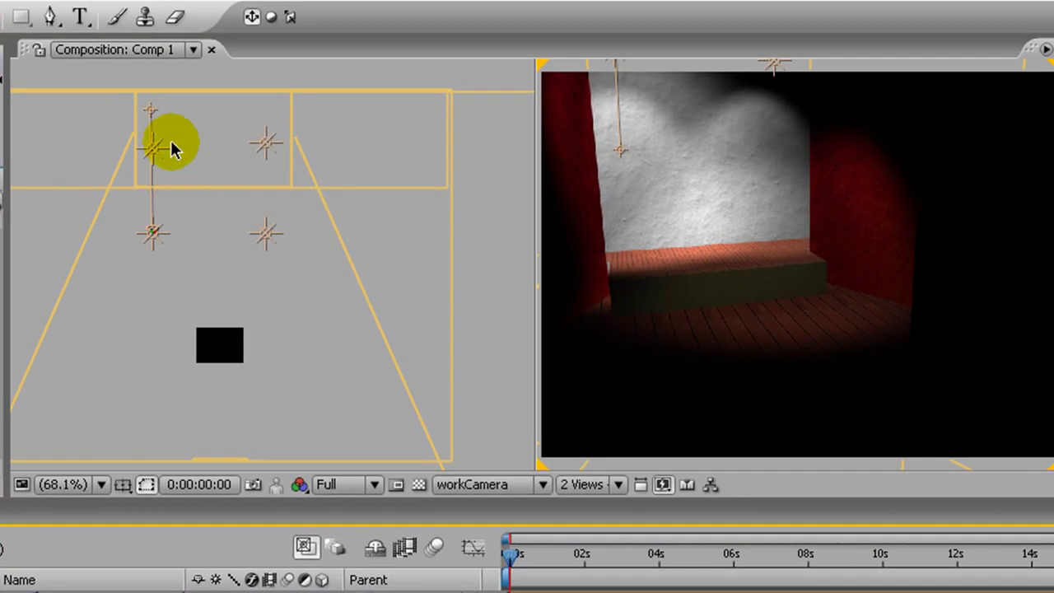
{"action": "left_click_drag", "start_coordinate": [150, 109], "coordinate": [151, 206]}
Examine how the four front lights fall on the stage, walls and floor from several work camera angles.
{"action": "key", "text": "c"}
{"action": "left_click_drag", "start_coordinate": [743, 273], "coordinate": [775, 342]}
{"action": "key", "text": "c"}
{"action": "left_click_drag", "start_coordinate": [959, 310], "coordinate": [910, 294]}
{"action": "left_click_drag", "start_coordinate": [679, 325], "coordinate": [1008, 320]}
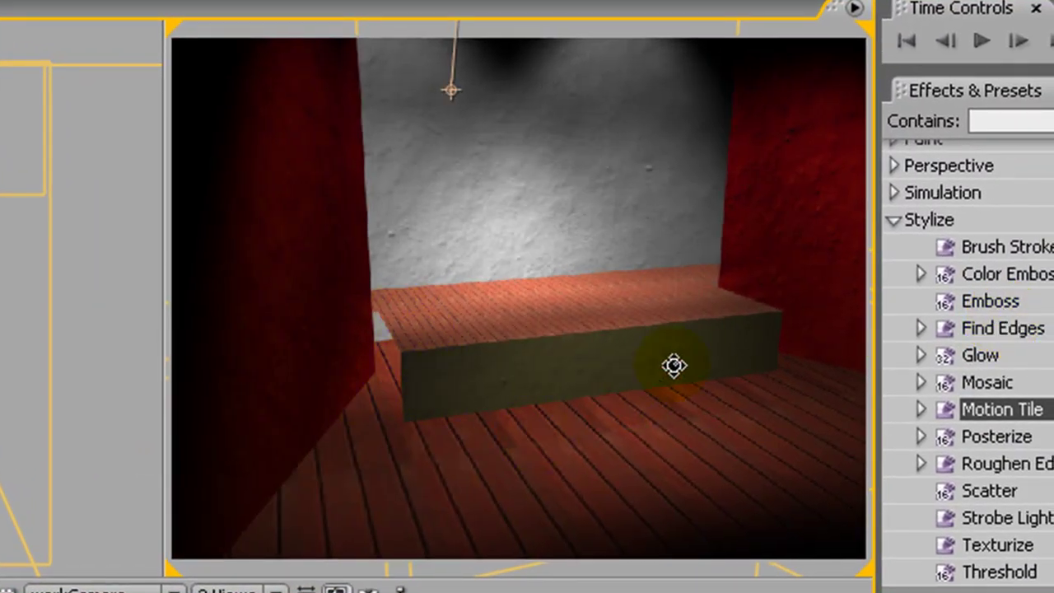
{"action": "left_click_drag", "start_coordinate": [497, 345], "coordinate": [410, 341]}
{"action": "left_click_drag", "start_coordinate": [329, 342], "coordinate": [311, 344]}
{"action": "left_click_drag", "start_coordinate": [703, 322], "coordinate": [466, 396]}
{"action": "left_click_drag", "start_coordinate": [621, 376], "coordinate": [696, 426]}
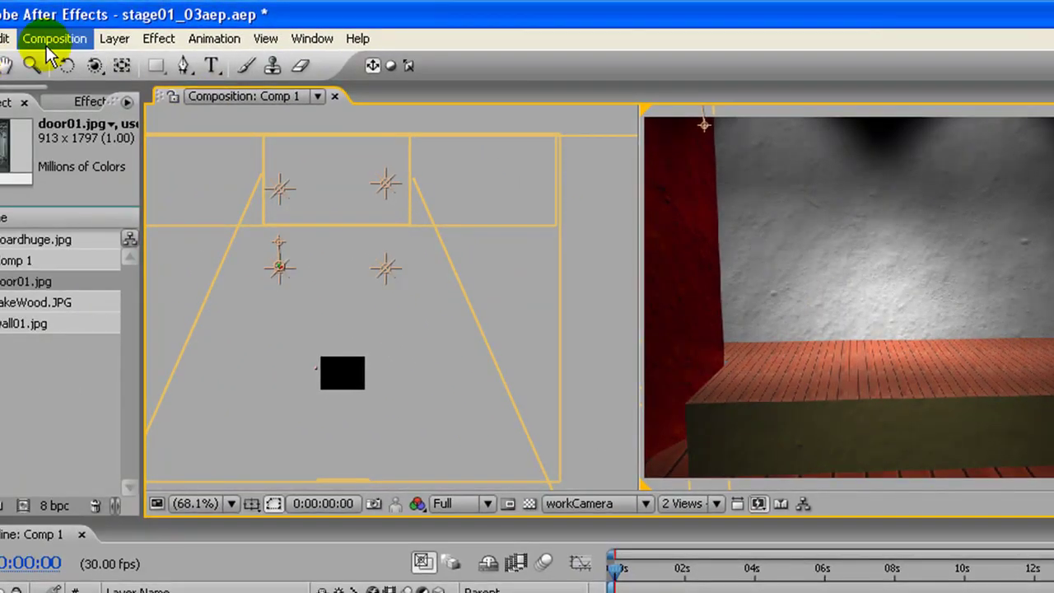
Add a new Ambient light at 25% intensity to the composition.
{"action": "left_click", "coordinate": [114, 39]}
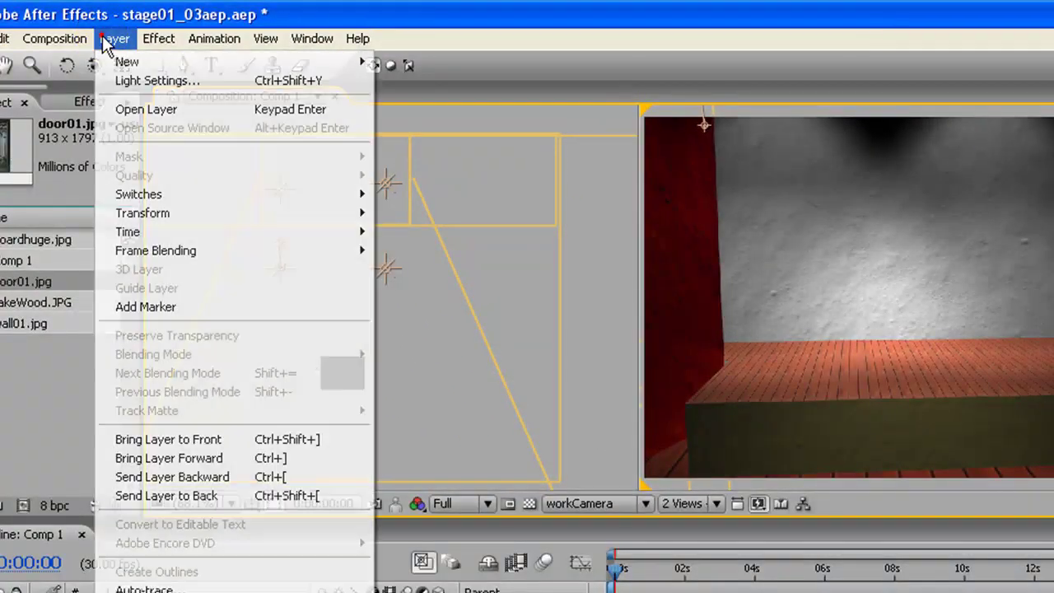
{"action": "mouse_move", "coordinate": [201, 64]}
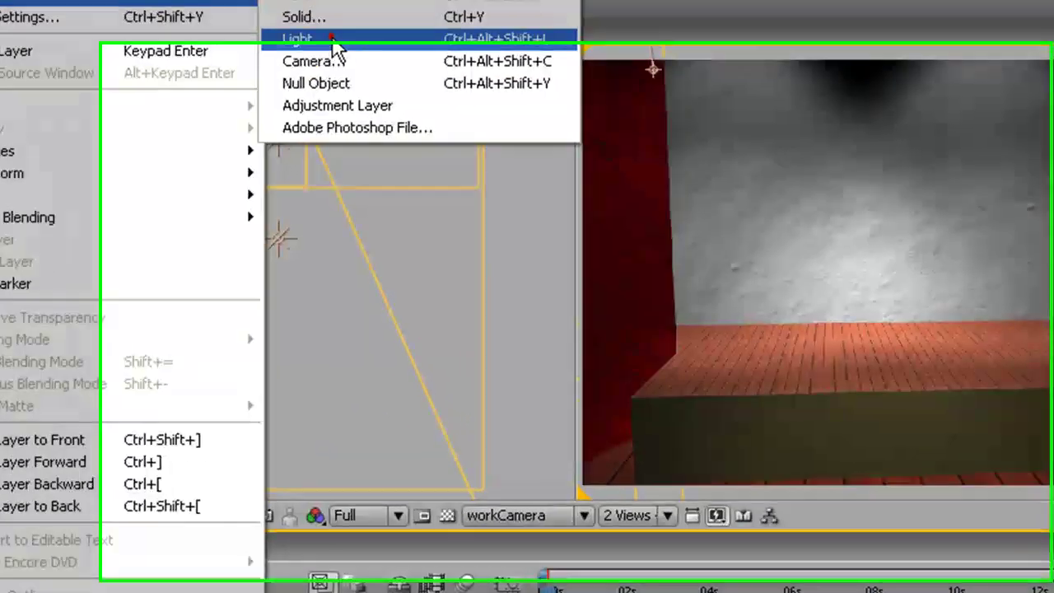
{"action": "left_click", "coordinate": [416, 99]}
{"action": "left_click", "coordinate": [680, 148]}
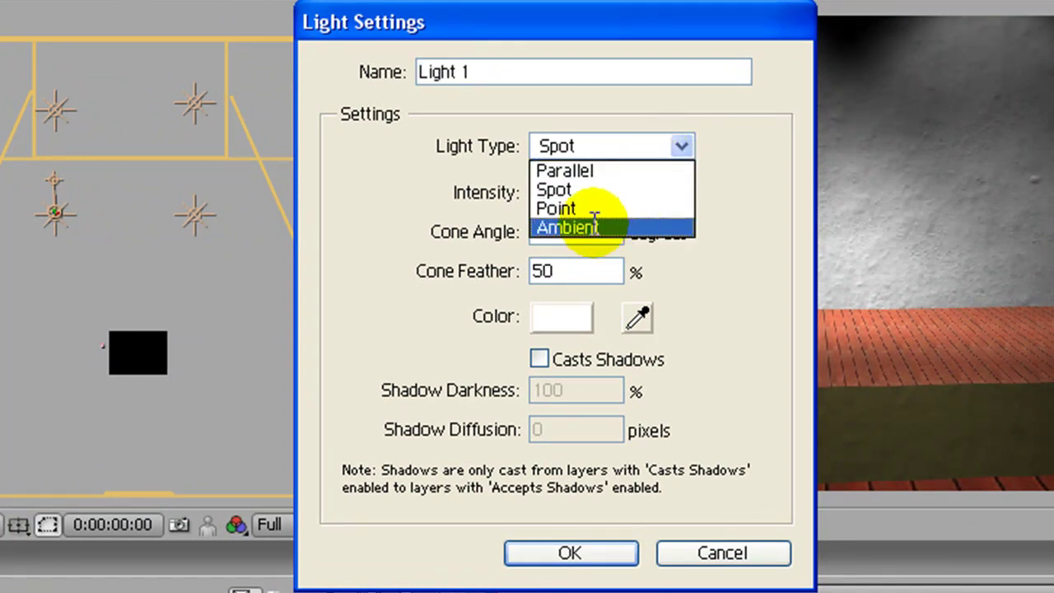
{"action": "left_click", "coordinate": [593, 224]}
{"action": "double_click", "coordinate": [575, 192]}
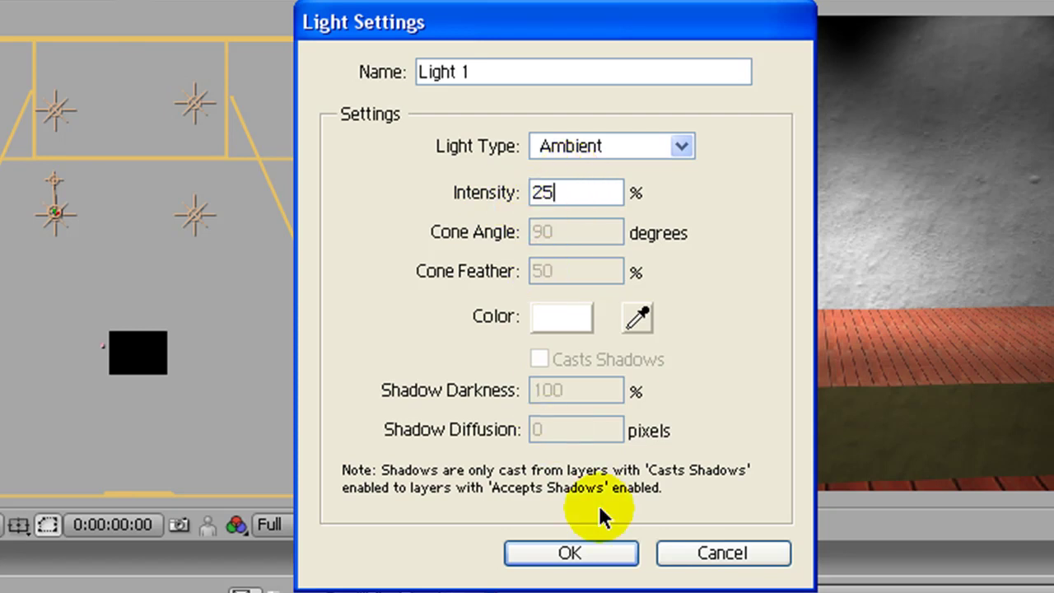
{"action": "left_click", "coordinate": [598, 558]}
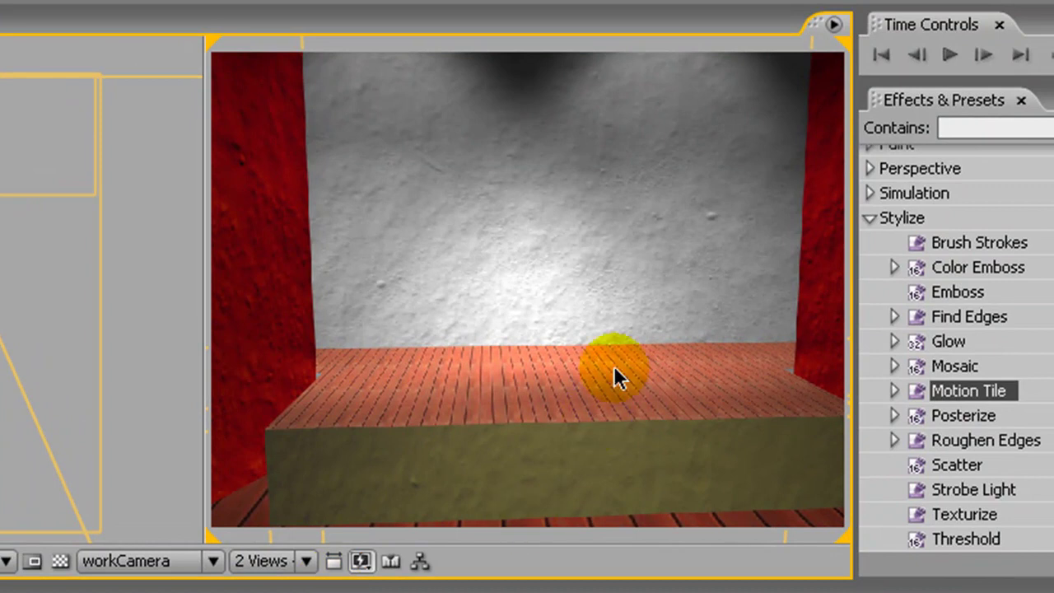
View the dark end of the room opposite the stage and collapse the open frontLight layers in the timeline.
{"action": "key", "text": "c"}
{"action": "left_click_drag", "start_coordinate": [560, 354], "coordinate": [807, 366]}
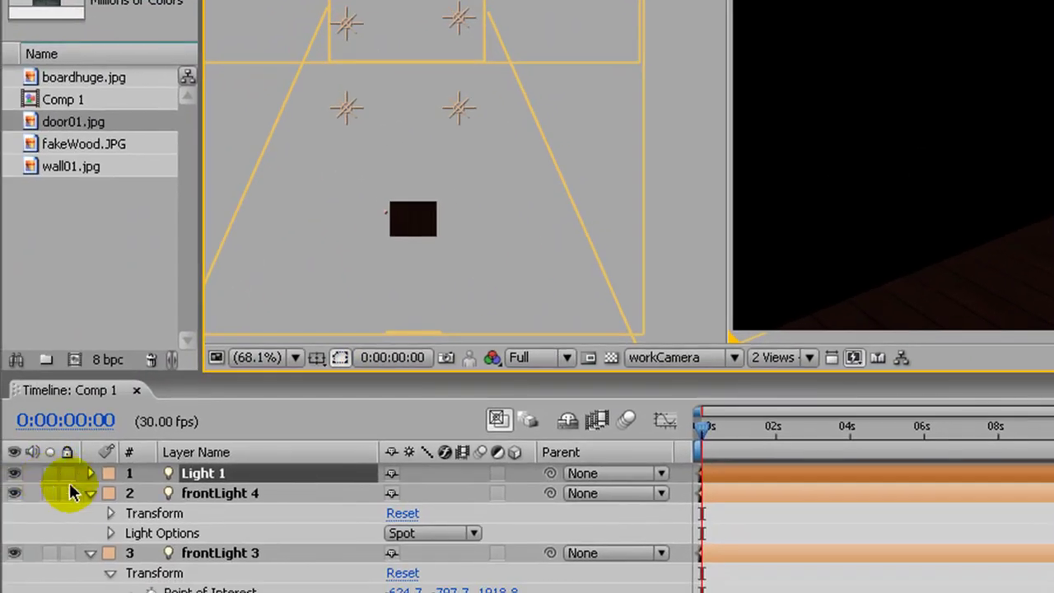
{"action": "left_click", "coordinate": [90, 492]}
{"action": "left_click", "coordinate": [90, 512]}
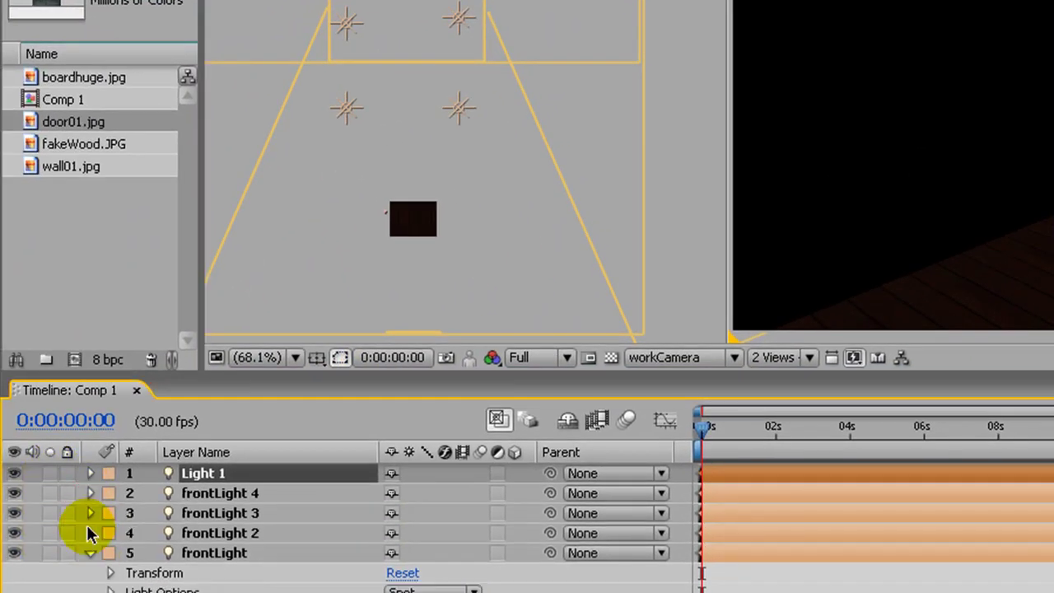
{"action": "left_click", "coordinate": [91, 553]}
Make the roof and backOfRoom layers visible and inspect the enclosed room from the door to the stage.
{"action": "scroll", "coordinate": [91, 544], "scroll_direction": "down", "scroll_amount": 2}
{"action": "left_click", "coordinate": [15, 500]}
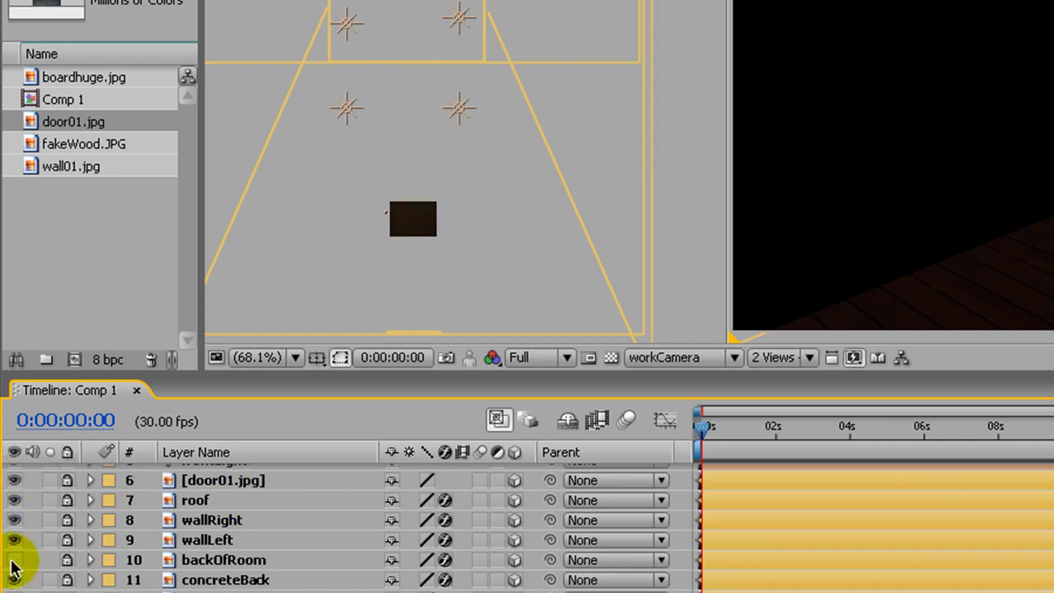
{"action": "left_click", "coordinate": [13, 559]}
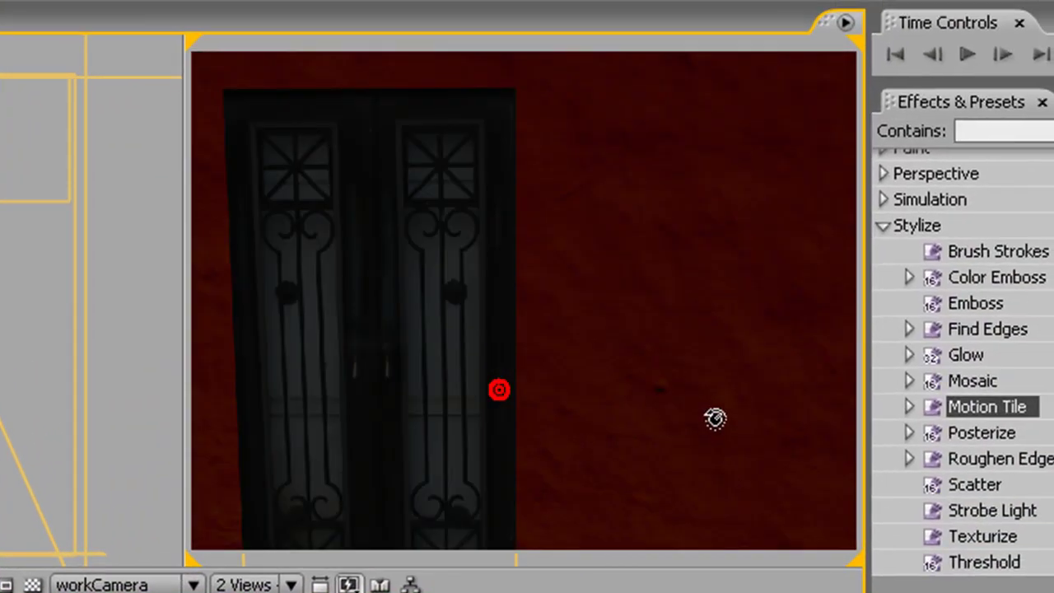
{"action": "left_click_drag", "start_coordinate": [714, 418], "coordinate": [1032, 412]}
{"action": "left_click_drag", "start_coordinate": [484, 365], "coordinate": [699, 387]}
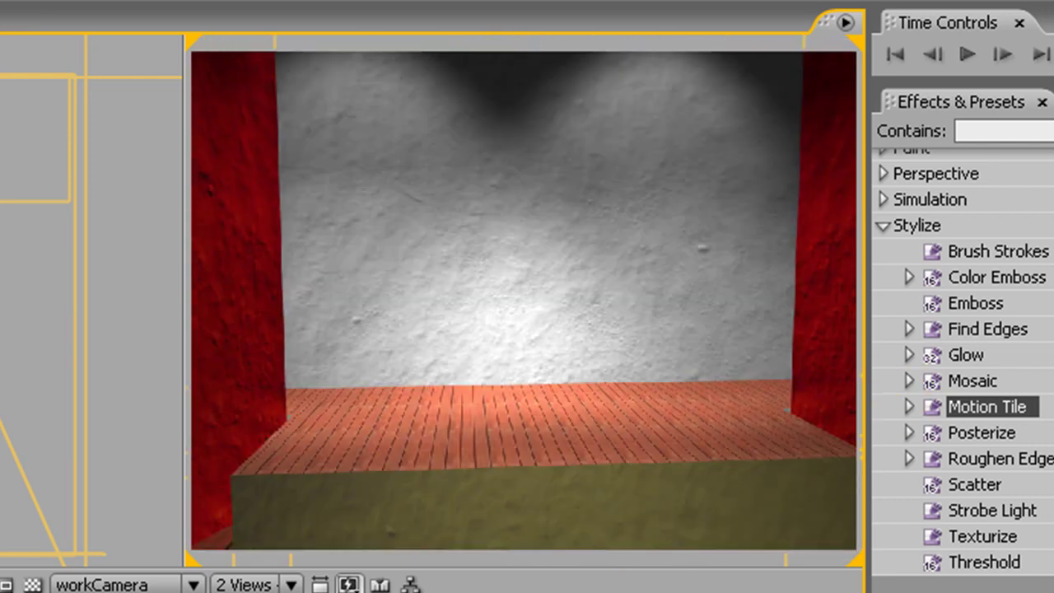
{"action": "left_click_drag", "start_coordinate": [444, 341], "coordinate": [425, 316]}
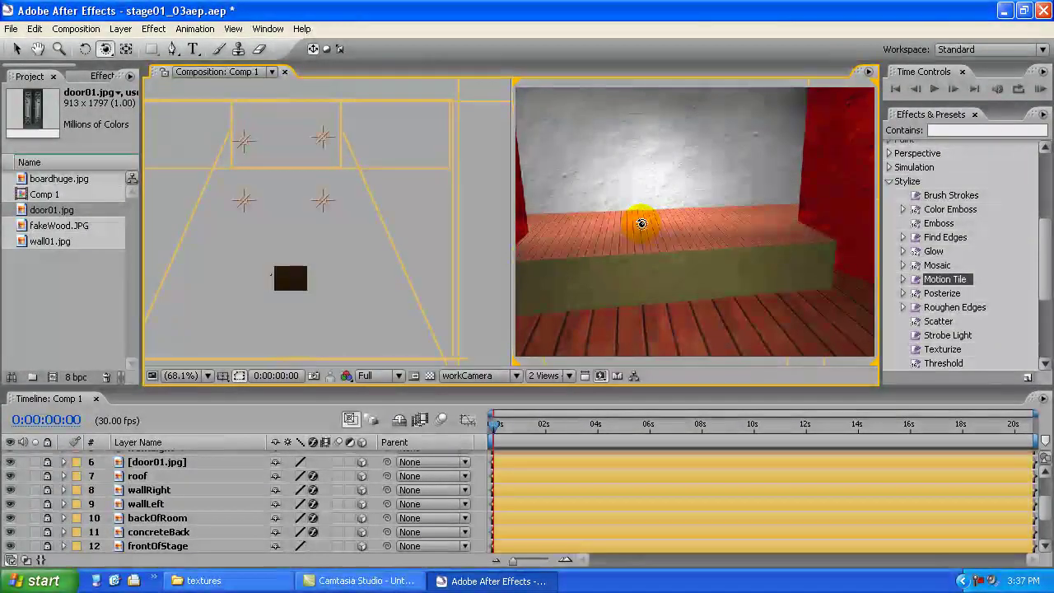